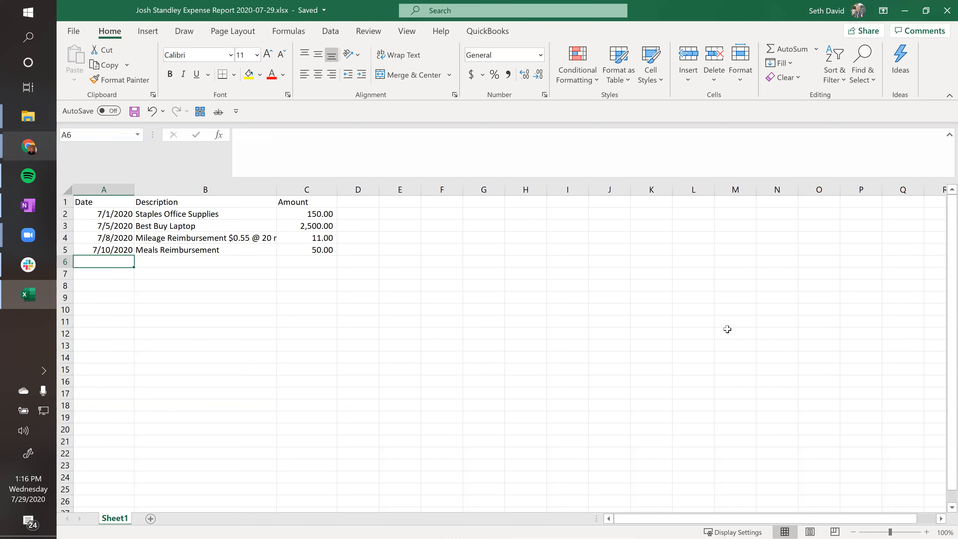
# Close the finished, saved expense report workbook in Excel
pyautogui.click(945, 13)
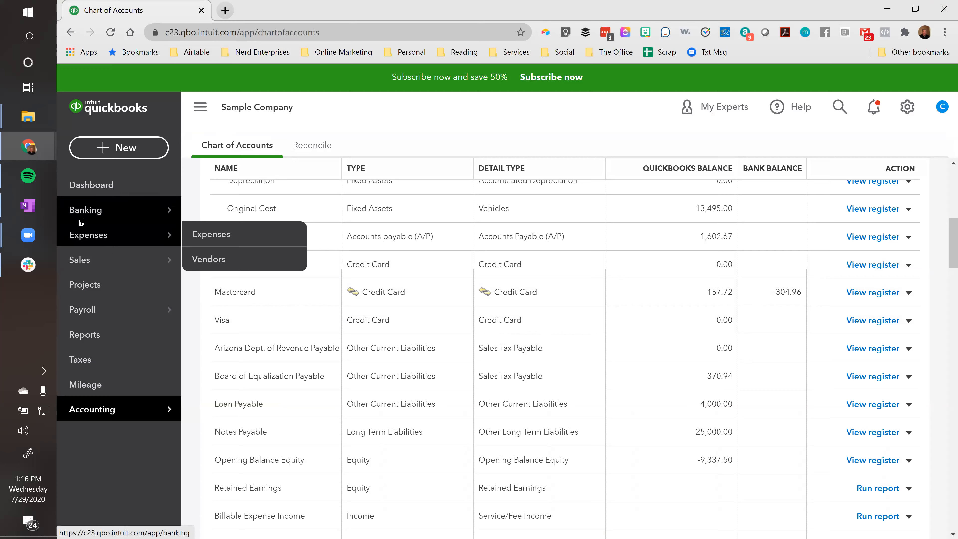
# On the Banking page, start an Upload from file via the Link account dropdown
pyautogui.click(86, 210)
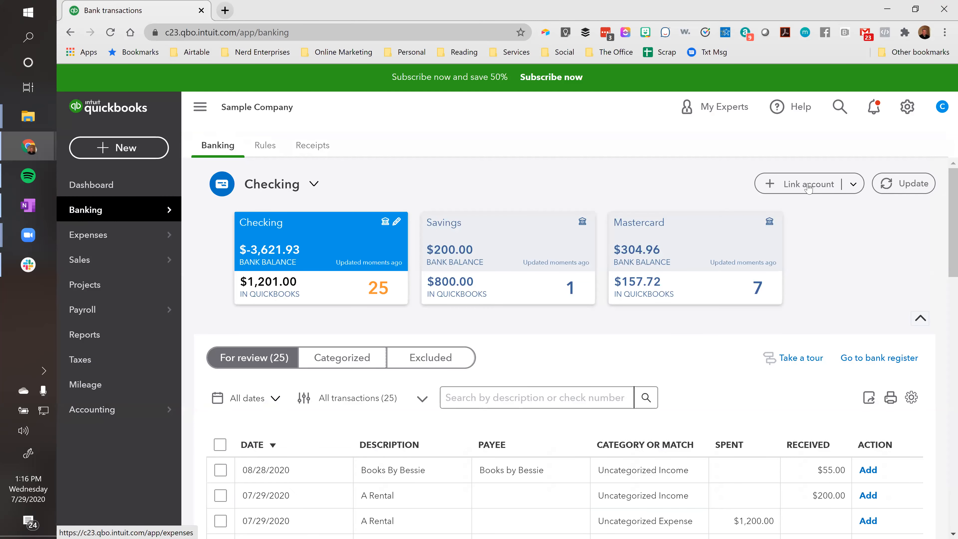
pyautogui.click(854, 184)
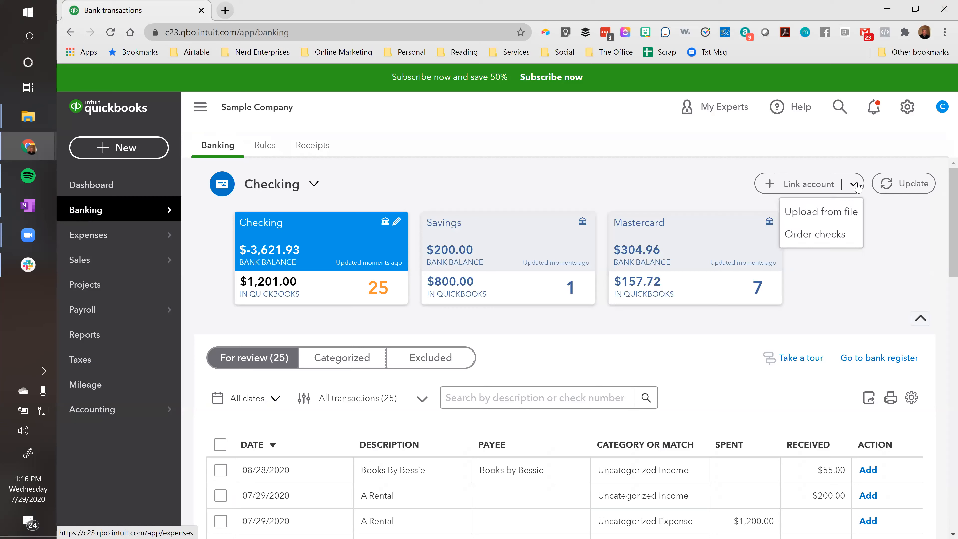
pyautogui.click(835, 212)
# Pick the expense report .xlsx on the Desktop, continue, and close the rejected upload
pyautogui.click(357, 472)
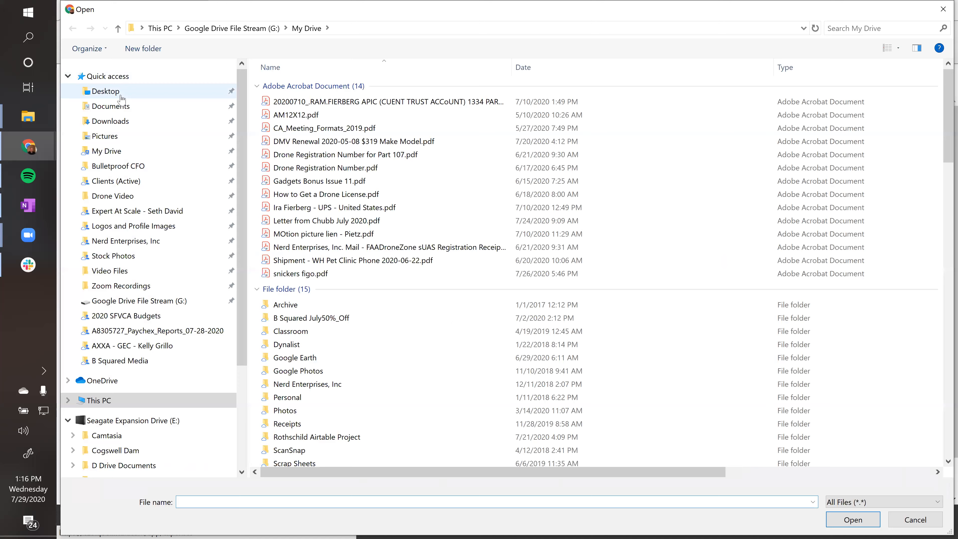
pyautogui.click(121, 96)
pyautogui.click(294, 104)
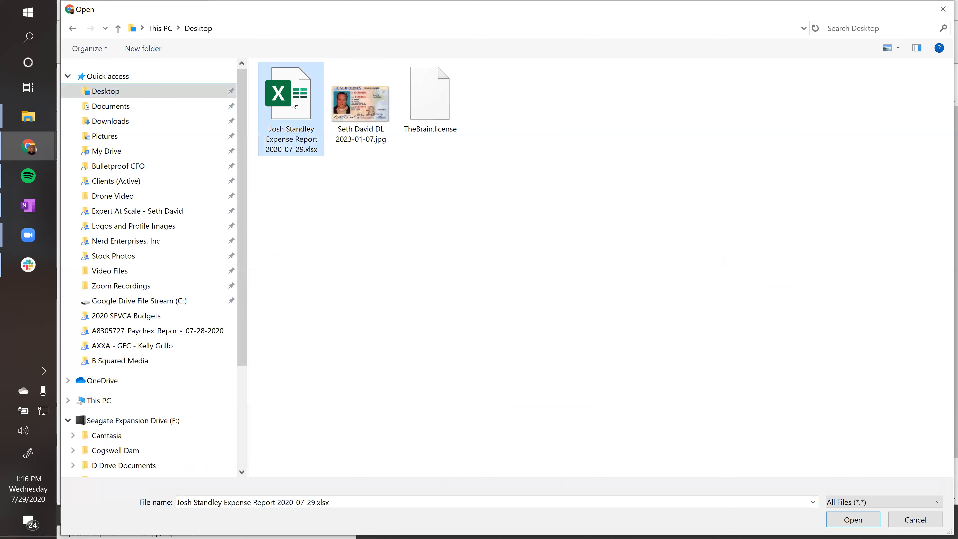
pyautogui.click(851, 519)
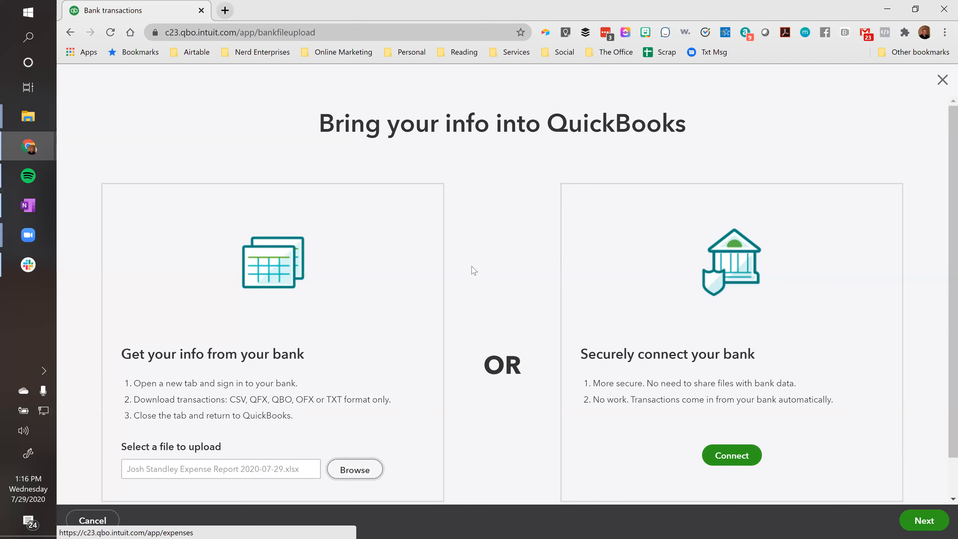
pyautogui.scroll(-1, 392, 268)
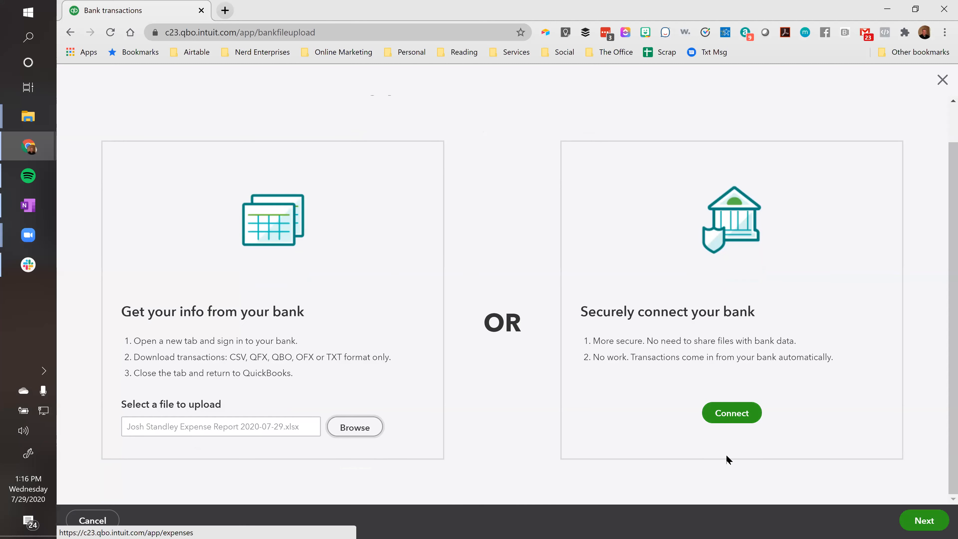
pyautogui.click(920, 521)
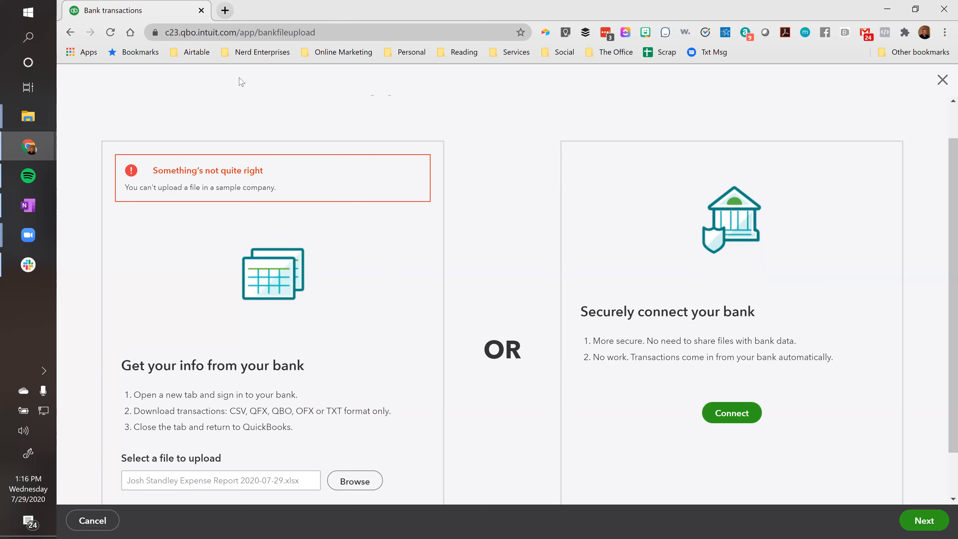
pyautogui.click(941, 84)
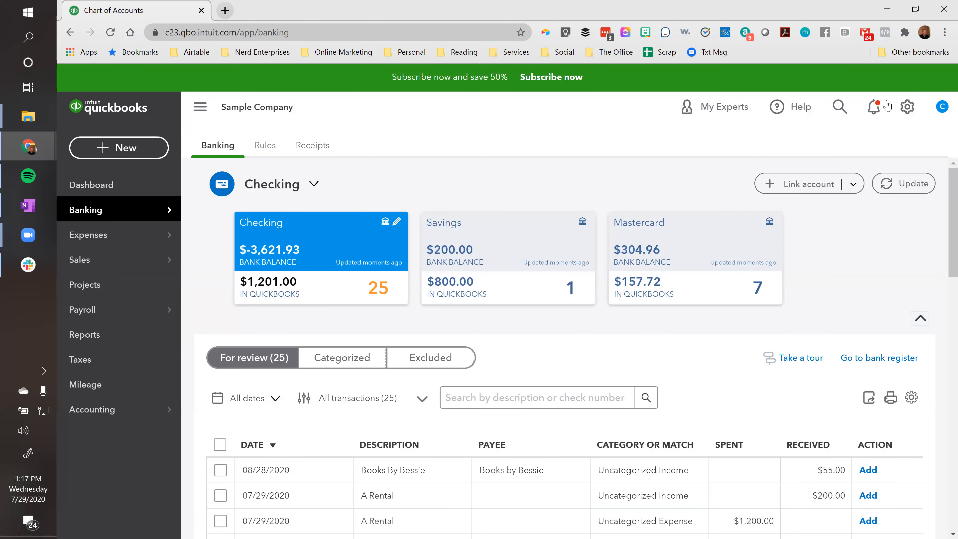
# Sign out of the sample company and sign back in with the saved password-manager login
pyautogui.click(908, 108)
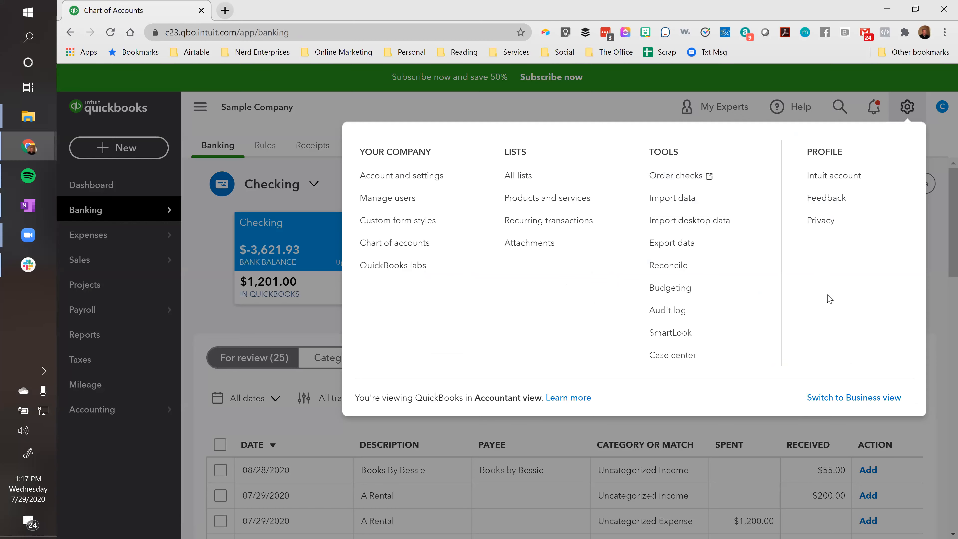
pyautogui.click(943, 108)
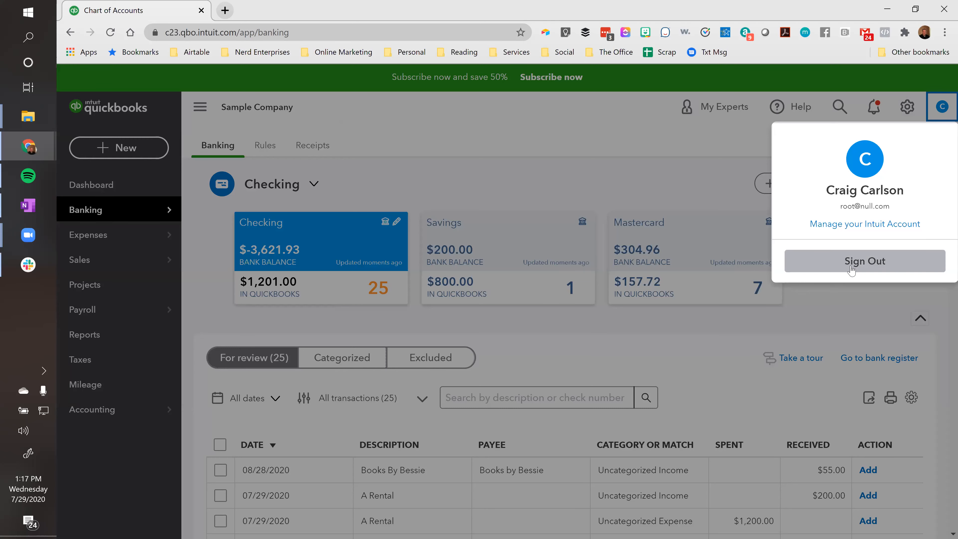
pyautogui.click(858, 264)
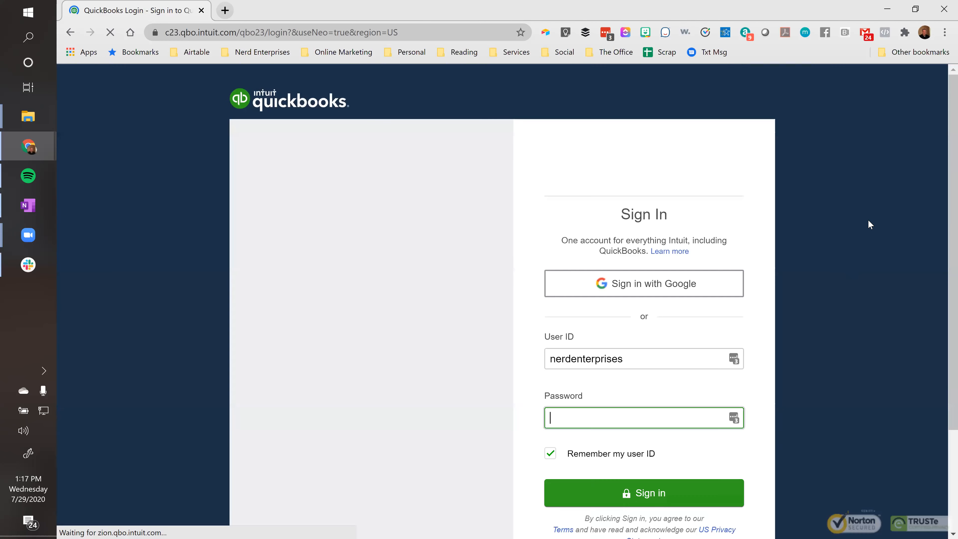
pyautogui.click(734, 359)
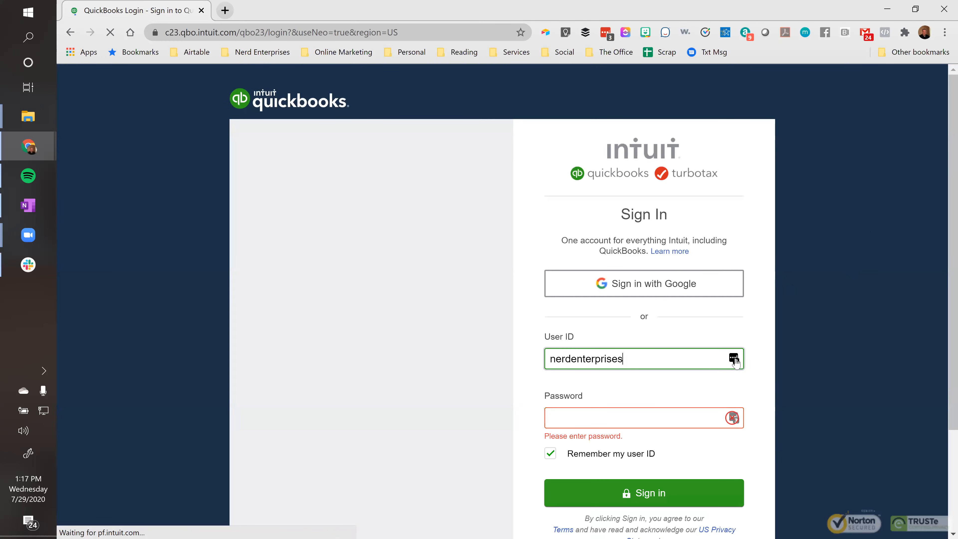
pyautogui.click(627, 491)
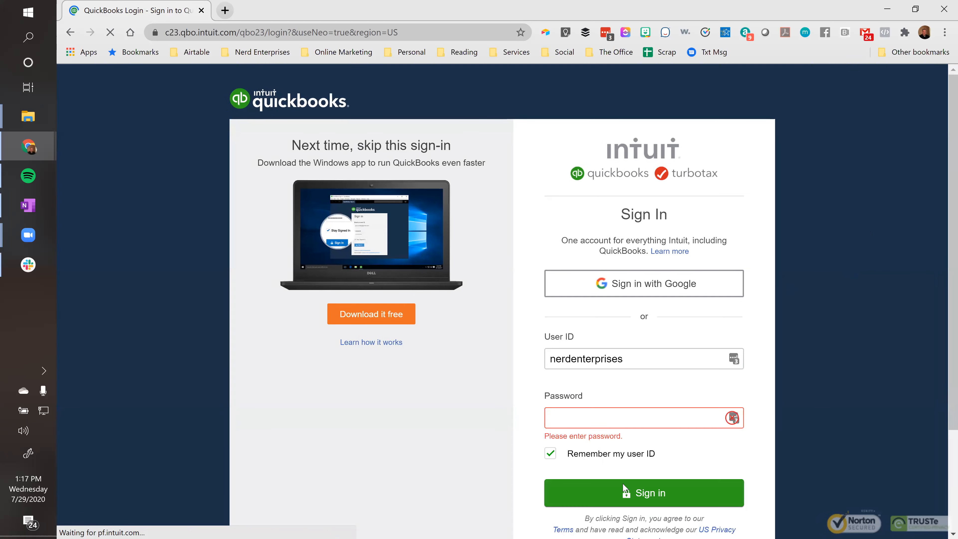
pyautogui.click(629, 496)
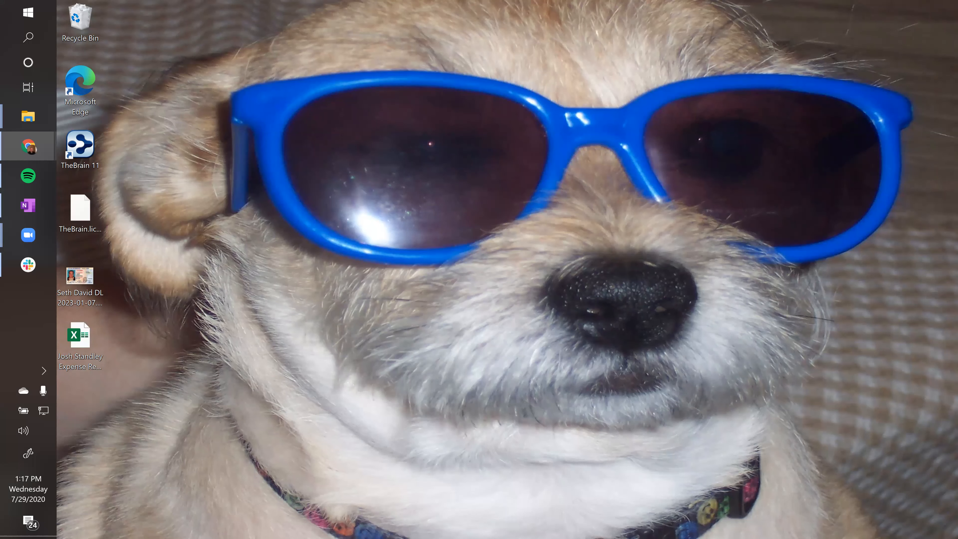
# Restore and maximise the browser window, then open the client's company books
pyautogui.moveTo(481, 77); pyautogui.dragTo(483, 87)
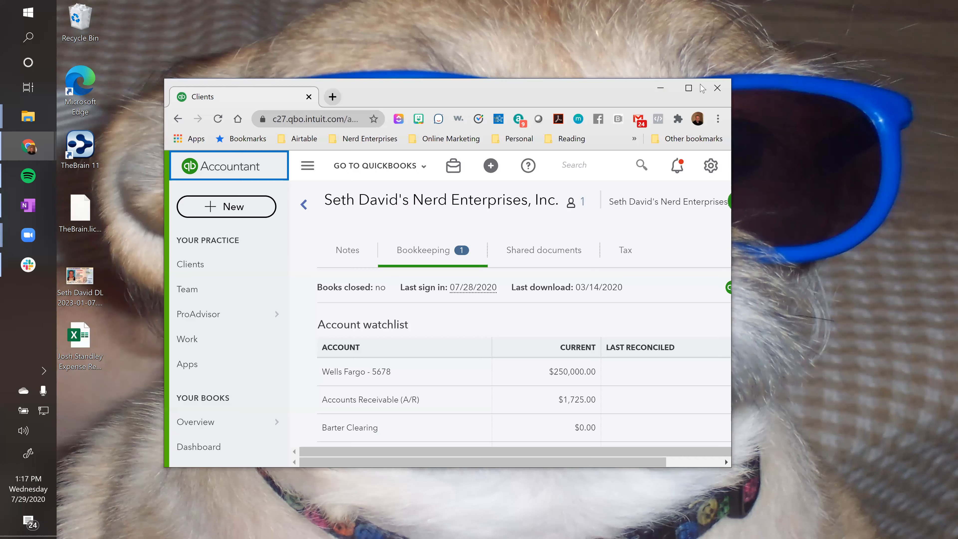
pyautogui.click(690, 89)
pyautogui.click(900, 202)
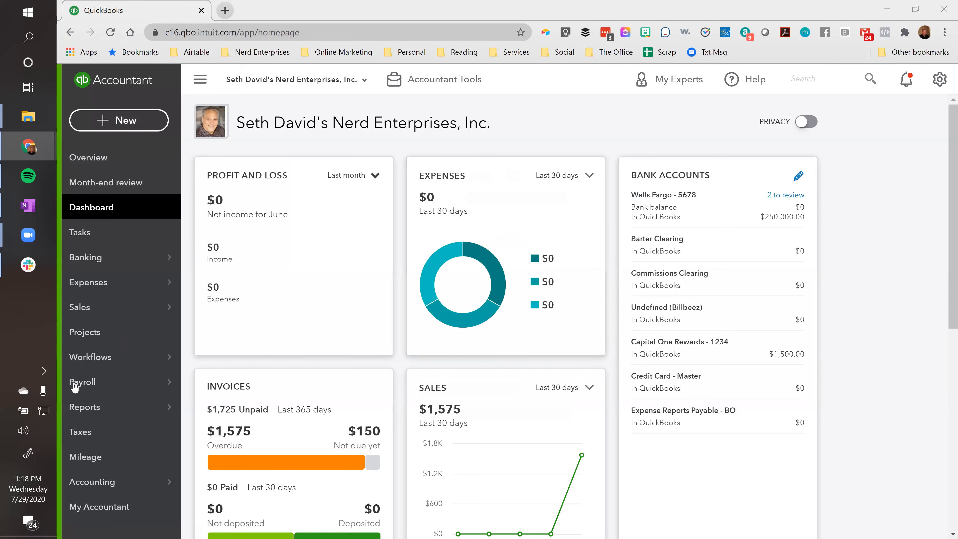
# Open the Chart of Accounts from Accounting and find Expense Reports Payable - BO
pyautogui.moveTo(90, 482)
pyautogui.click(219, 481)
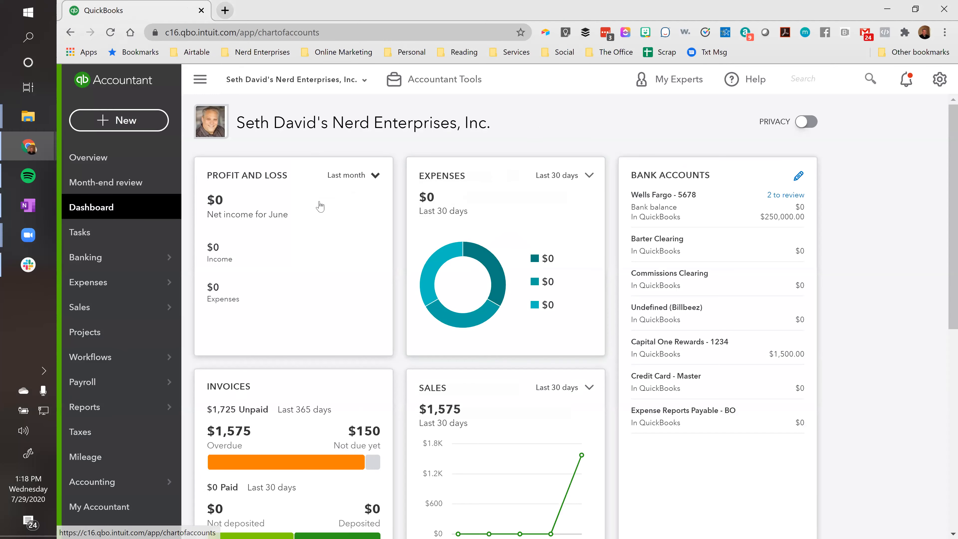
pyautogui.scroll(-3, 291, 305)
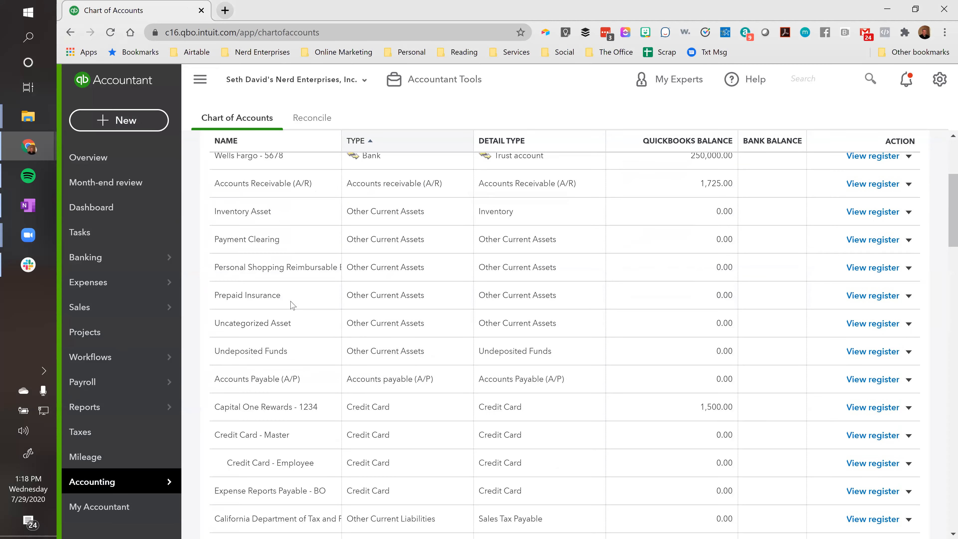
pyautogui.scroll(-6, 291, 305)
pyautogui.scroll(3, 289, 317)
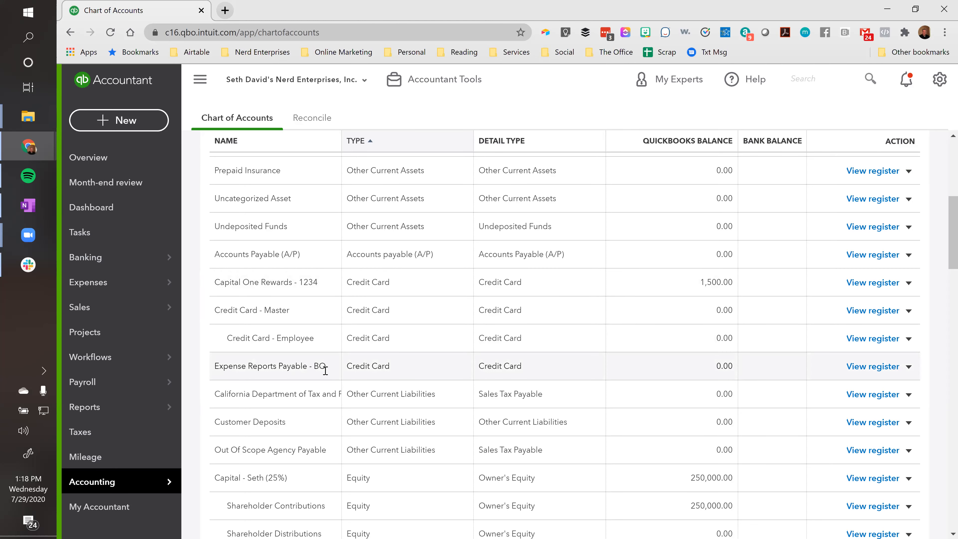
pyautogui.scroll(5, 760, 358)
pyautogui.scroll(-4, 759, 358)
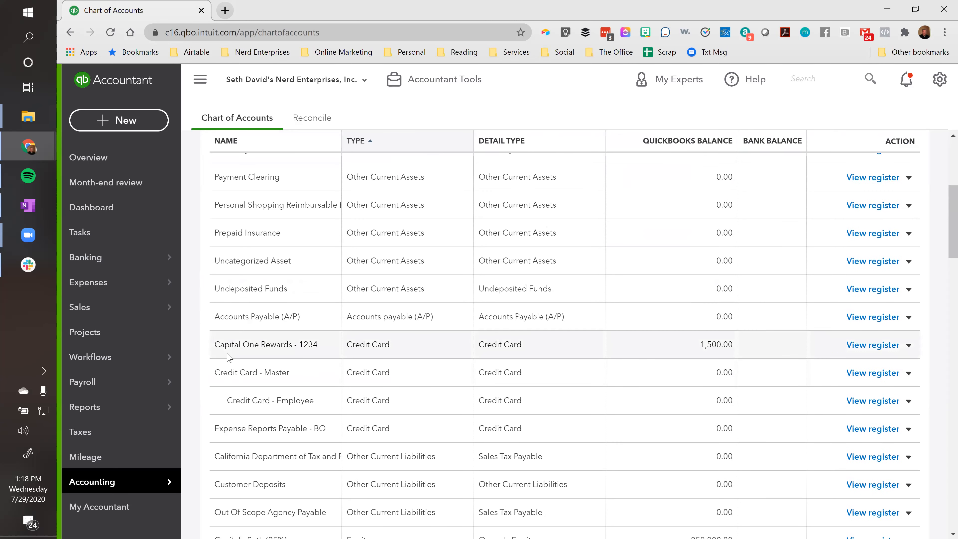
# Rename Expense Reports Payable - BO to the employee's name plus ' - Expense Reports' and save
pyautogui.click(909, 428)
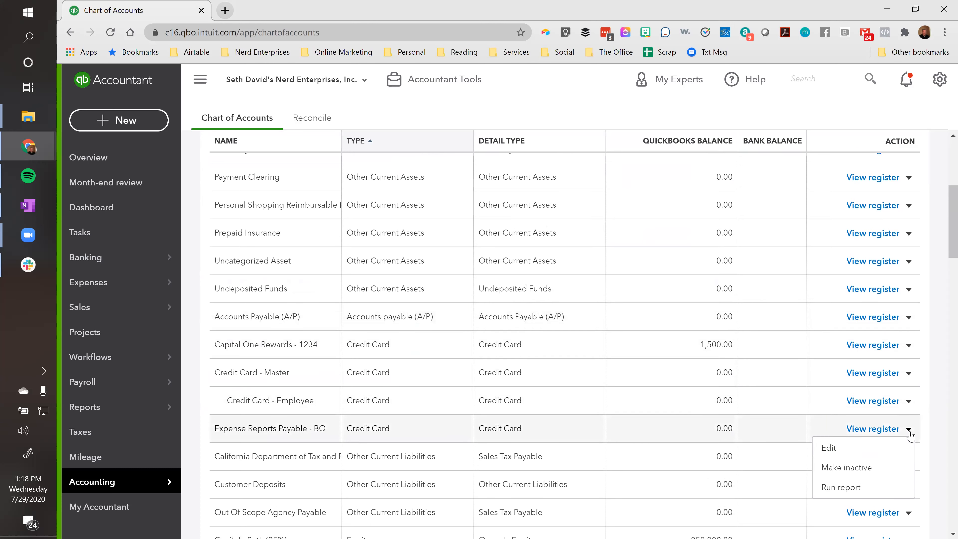
pyautogui.click(831, 448)
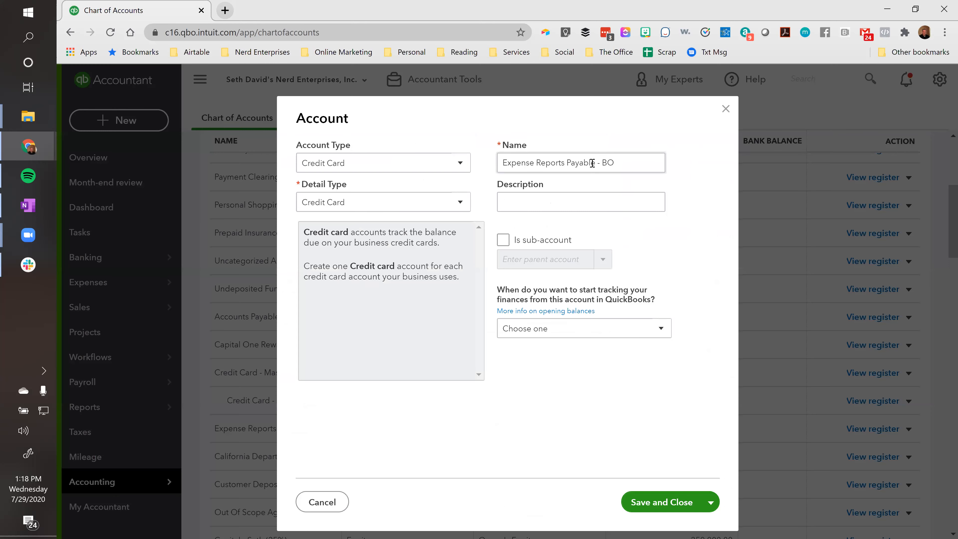
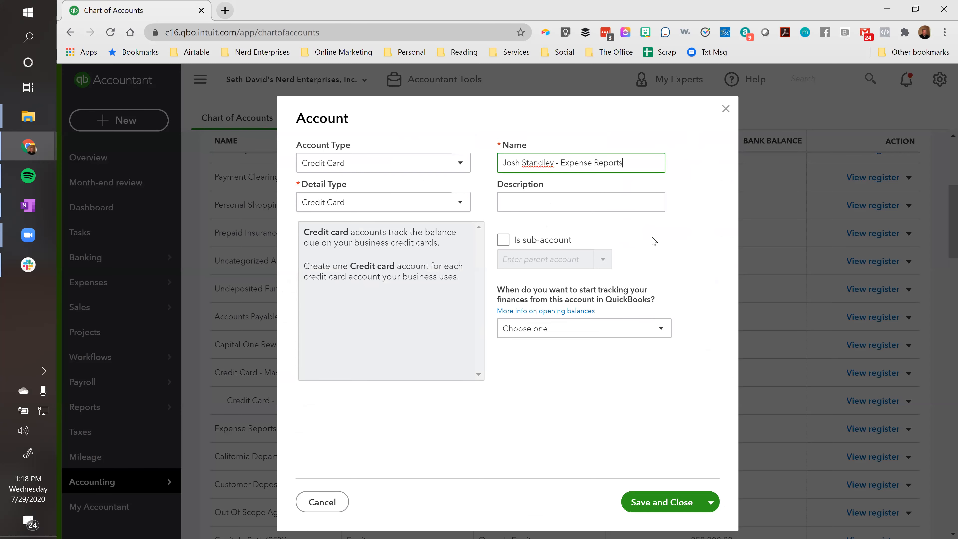
pyautogui.click(646, 504)
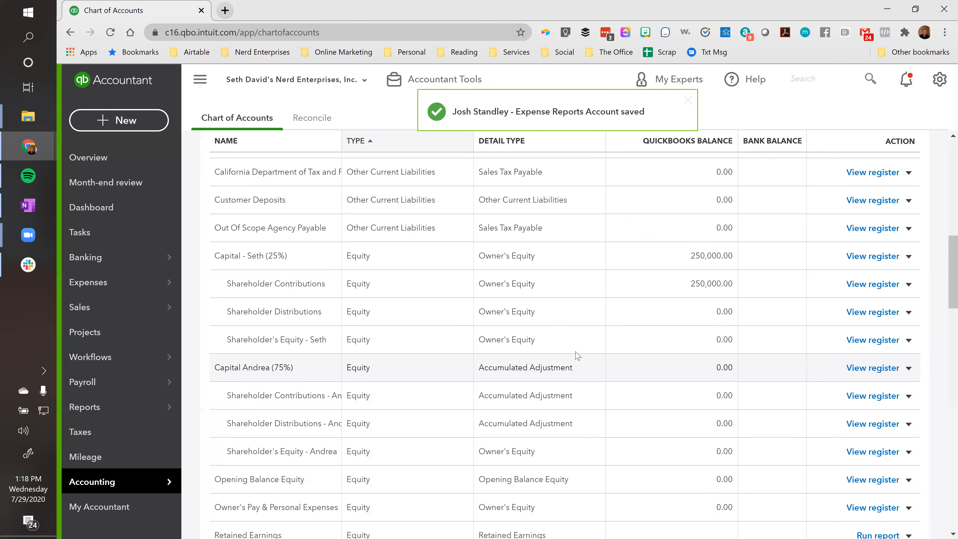
# Go to the Banking page for bank and credit card transactions
pyautogui.scroll(15, 354, 311)
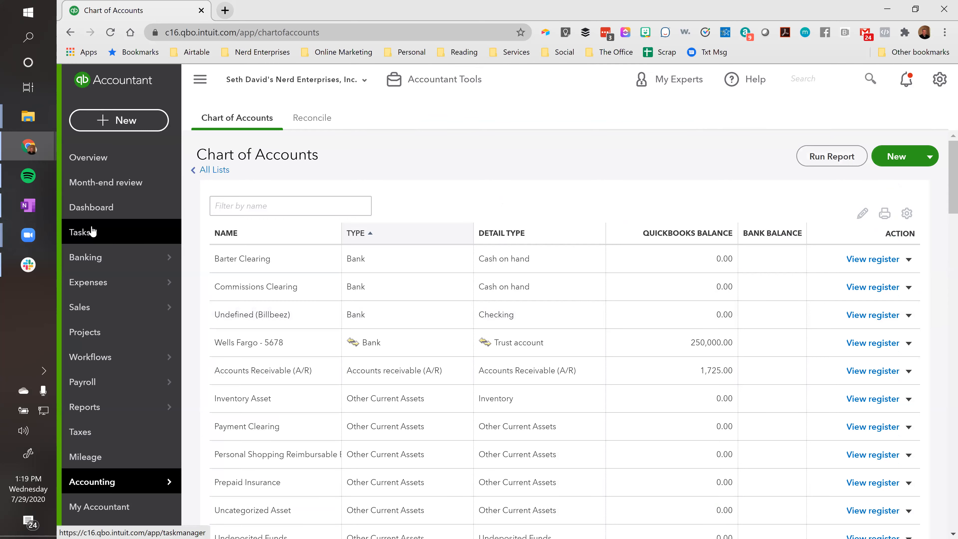
pyautogui.moveTo(80, 265)
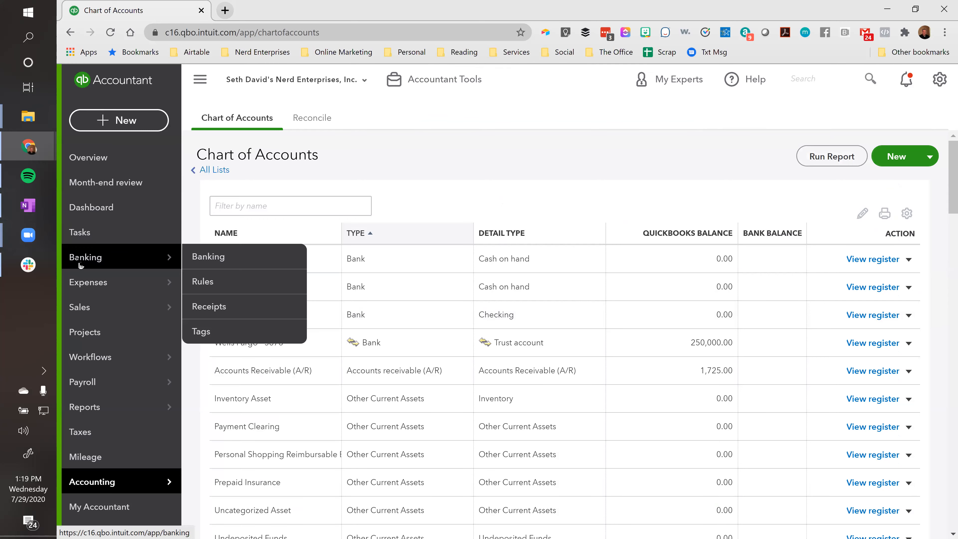
pyautogui.click(80, 265)
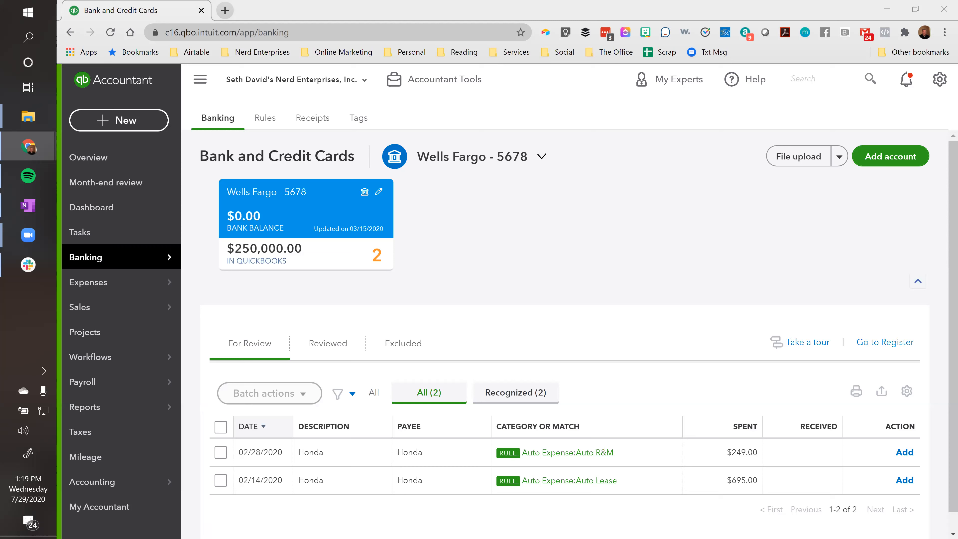
pyautogui.click(400, 291)
pyautogui.click(838, 158)
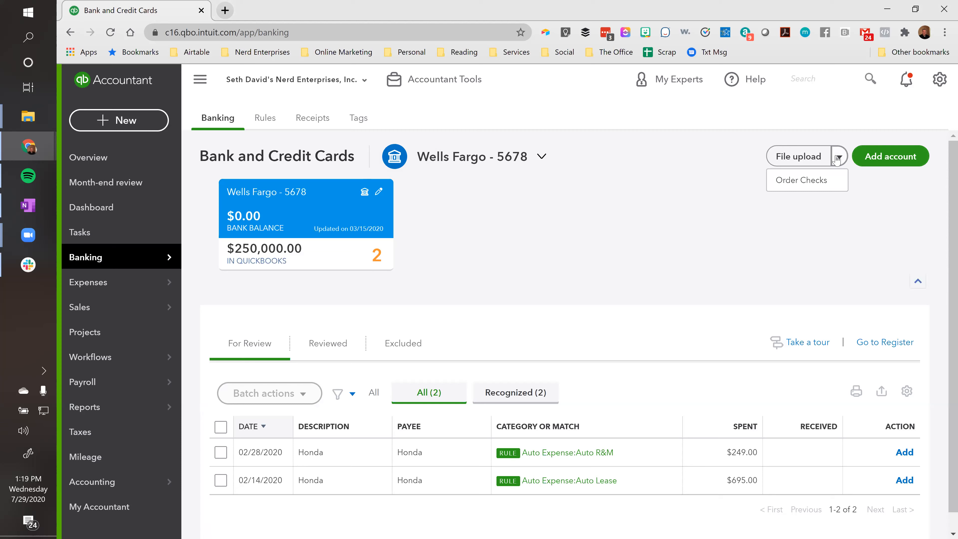
# Start a file upload with the employee's expense report .xlsx from the Desktop as the file
pyautogui.click(781, 156)
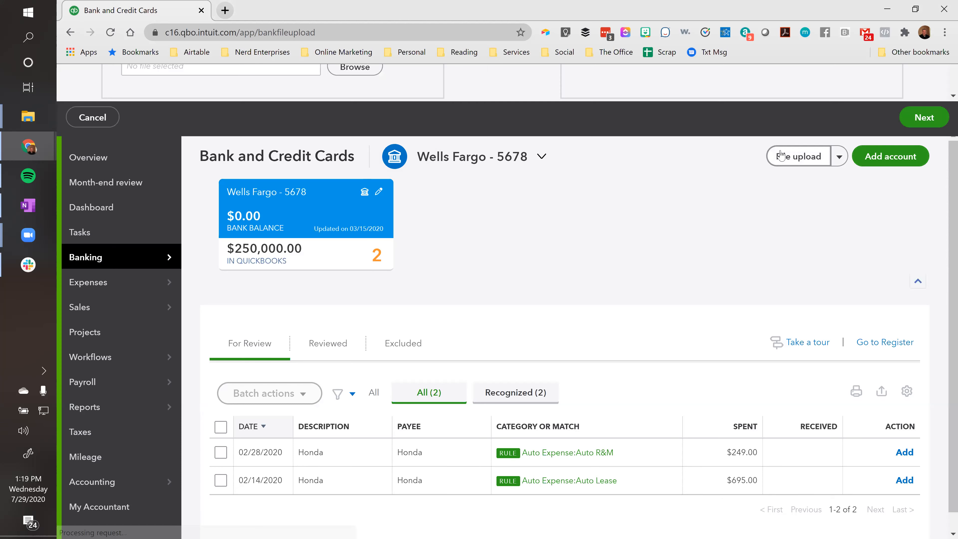
pyautogui.click(355, 469)
pyautogui.click(291, 106)
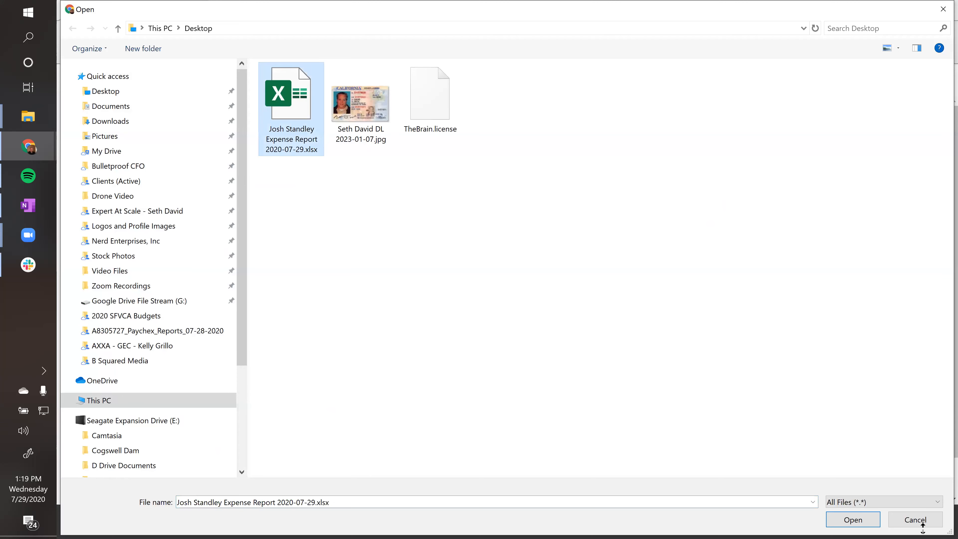
pyautogui.click(852, 520)
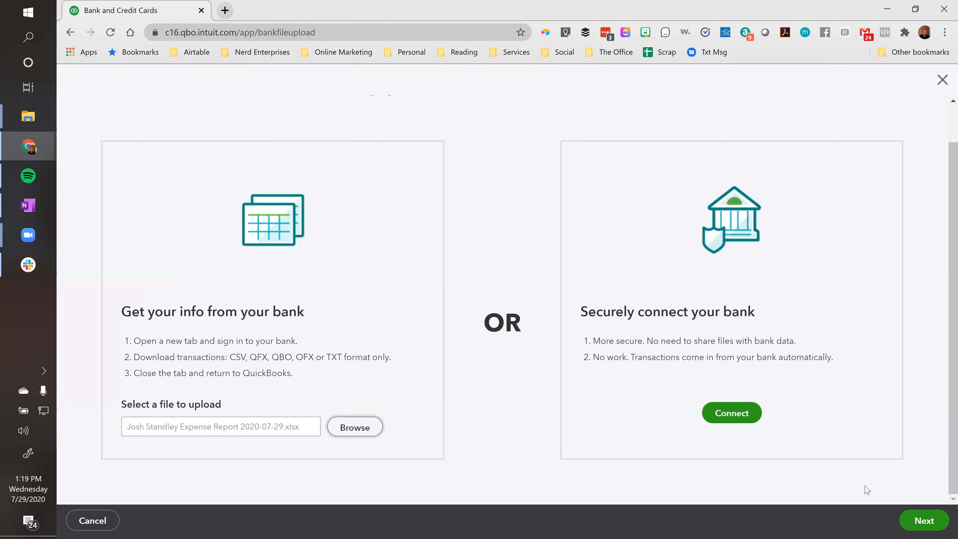
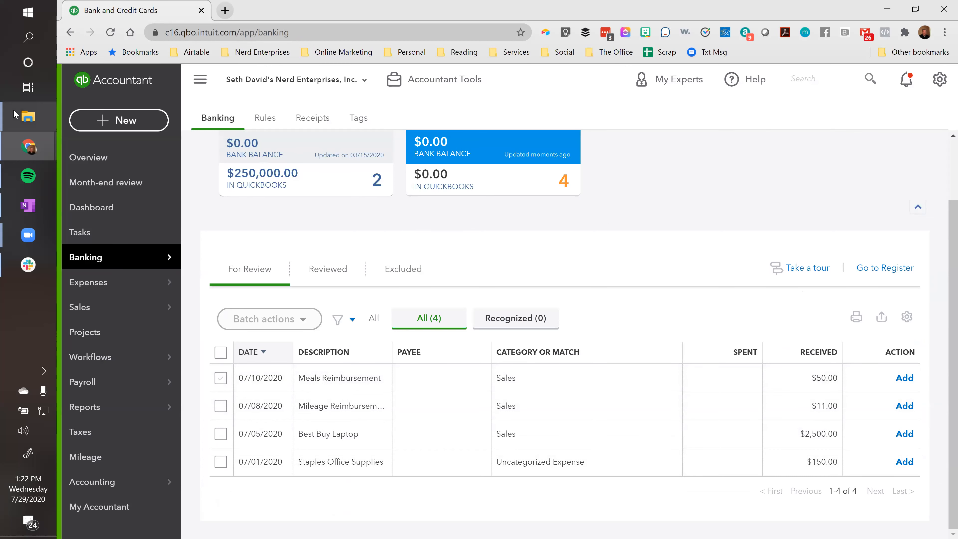
# Review the four imported expense transactions in the Banking feed, which show as received amounts
pyautogui.moveTo(28, 116)
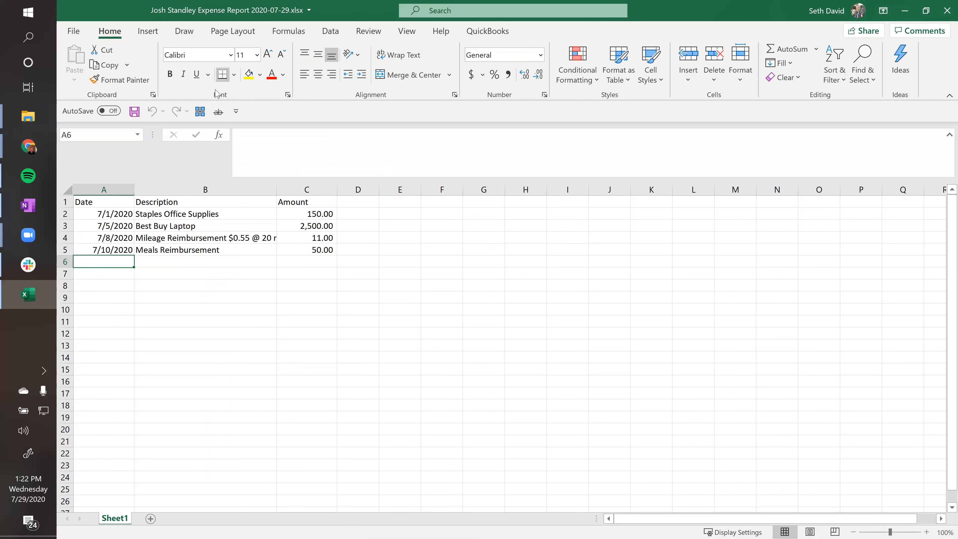
# Multiply the four amounts in C2:C5 by a -1 helper value using Paste Special
pyautogui.click(399, 213)
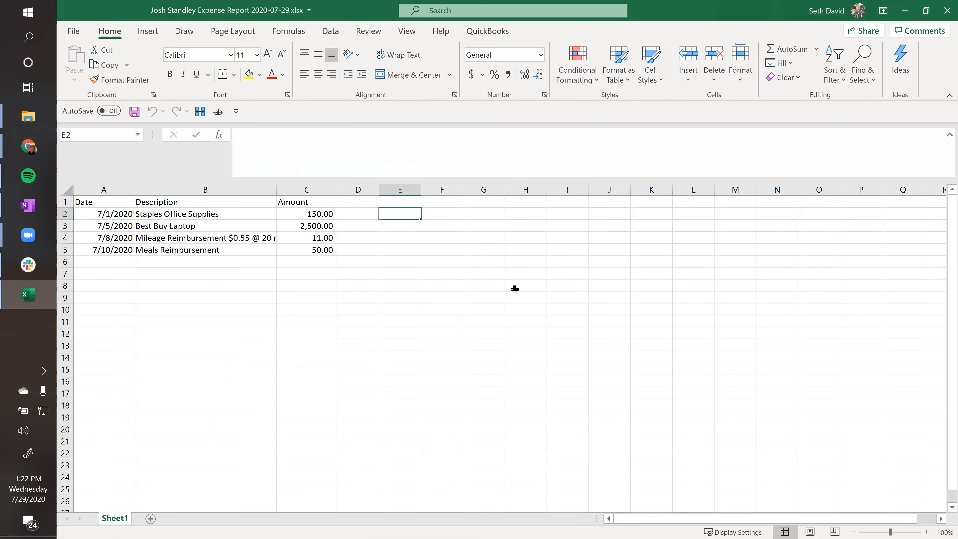
pyautogui.write('-1')
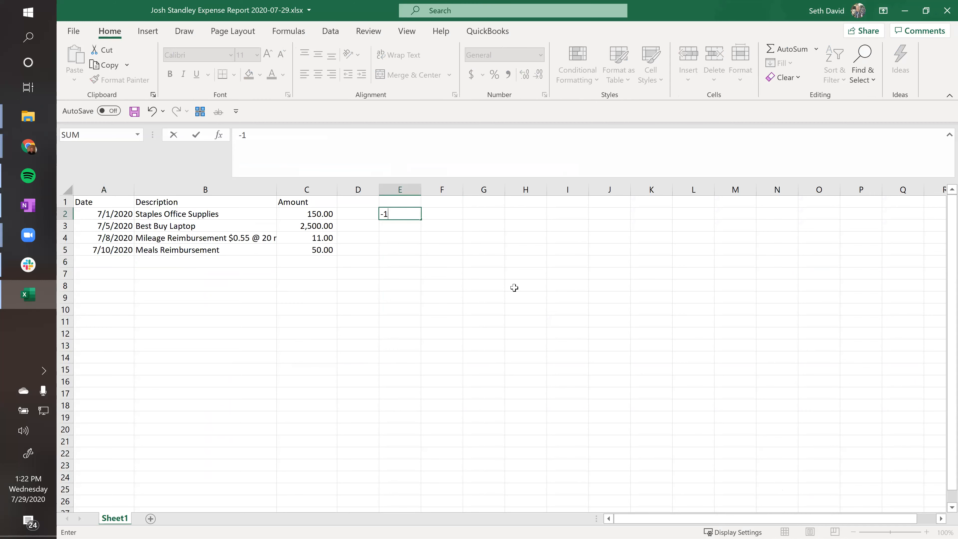
pyautogui.press('Return')
pyautogui.press('Up')
pyautogui.hotkey('ctrl', 'c')
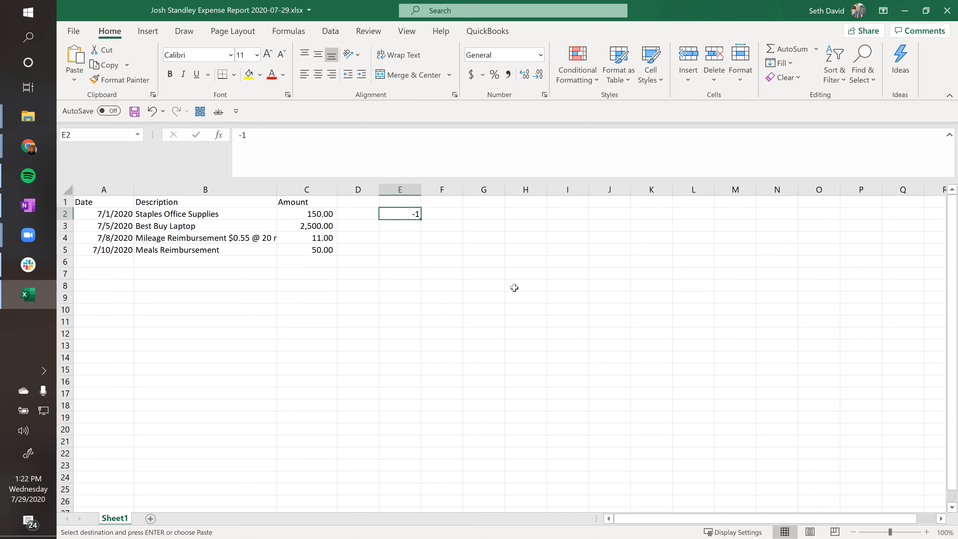
pyautogui.press('Left')
pyautogui.press('Left')
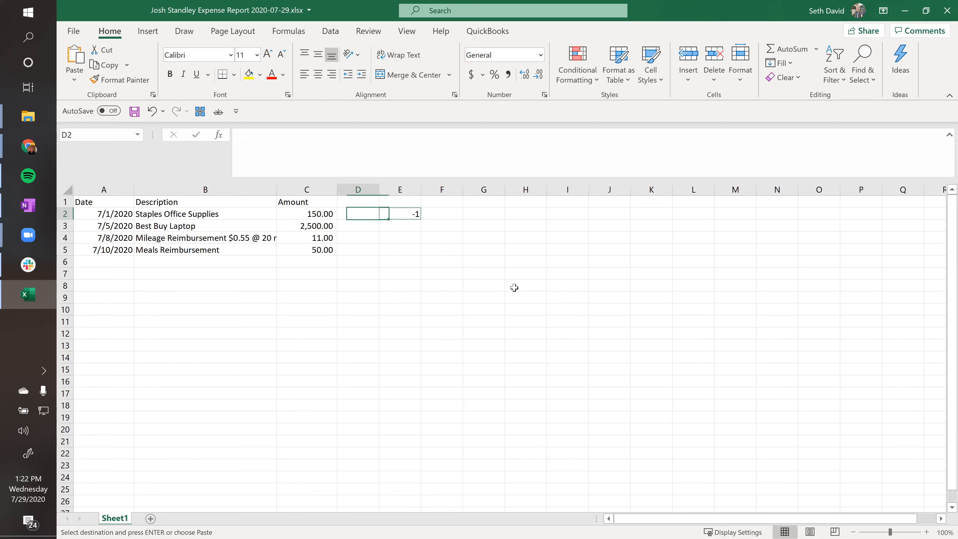
pyautogui.hotkey('ctrl', 'shift', 'Down')
pyautogui.hotkey('alt', 'e')
pyautogui.press('s')
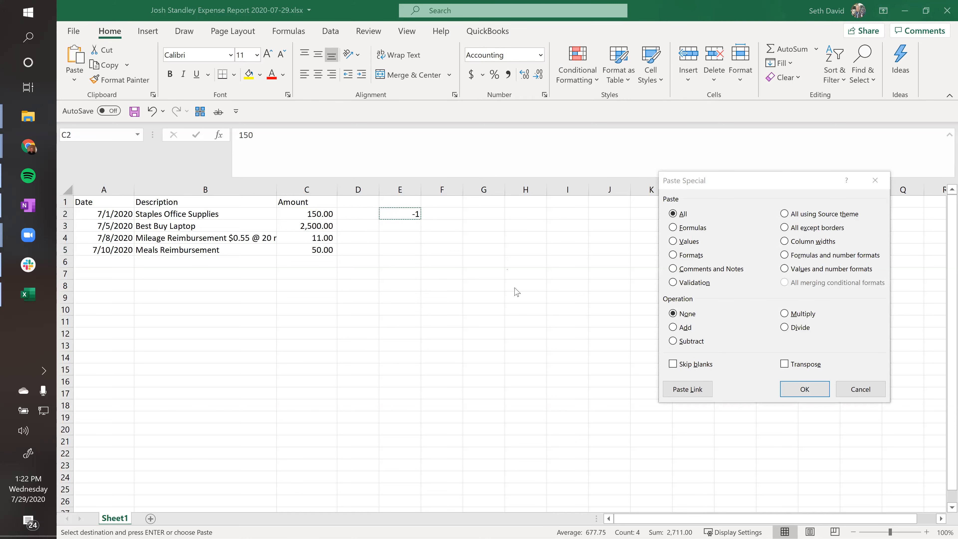
pyautogui.click(797, 316)
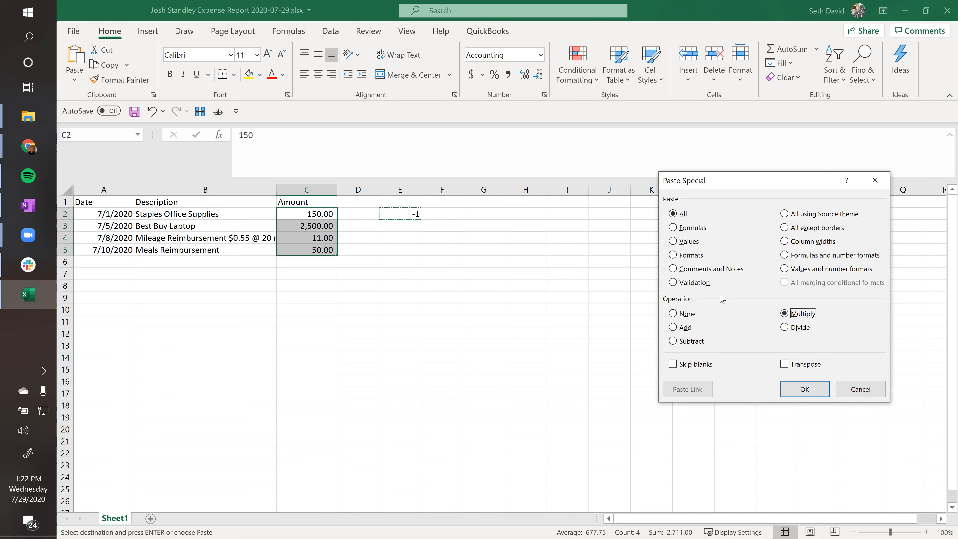
pyautogui.click(805, 389)
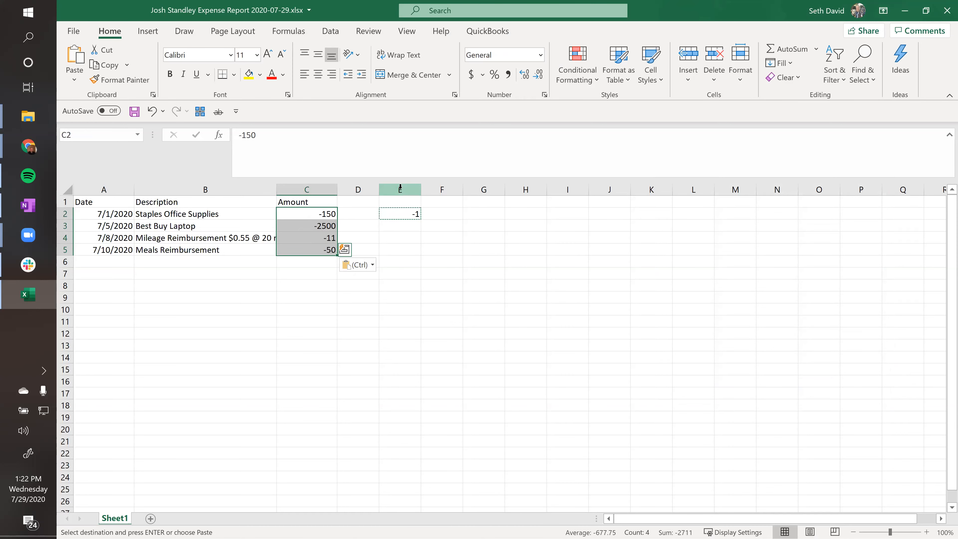
# Clear the -1 helper from column E, confirm -150 in the first amount, and save
pyautogui.click(401, 187)
pyautogui.press('Delete')
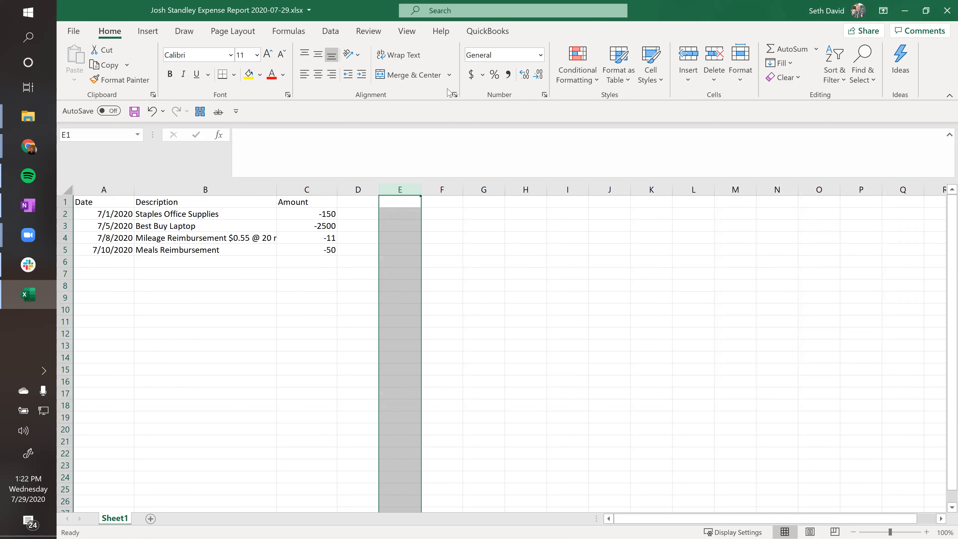
pyautogui.hotkey('ctrl', 'Home')
pyautogui.press('Right')
pyautogui.press('Right')
pyautogui.press('Down')
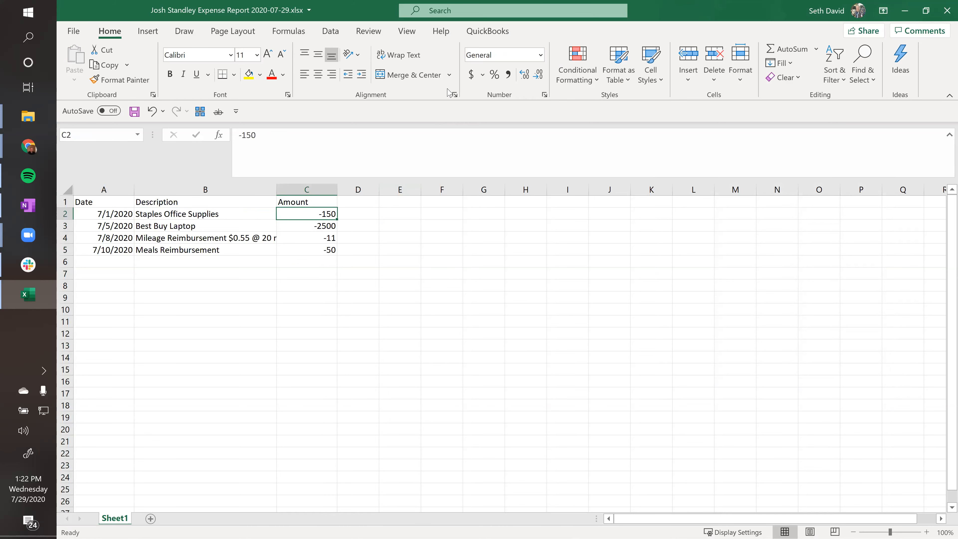
pyautogui.hotkey('ctrl', 'Home')
pyautogui.hotkey('ctrl', 's')
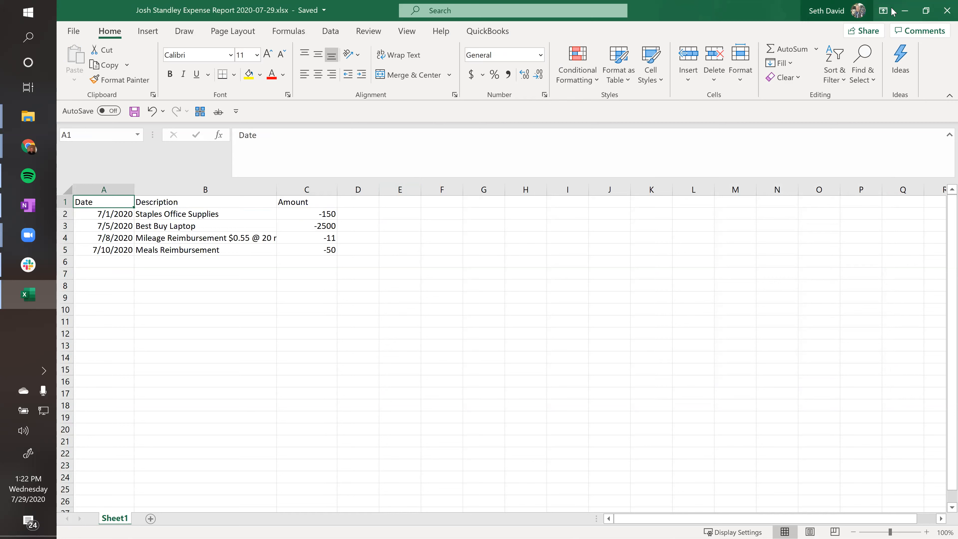
# Save the negated sheet as CSV (Comma delimited) over the existing Desktop file, then close Excel
pyautogui.click(945, 11)
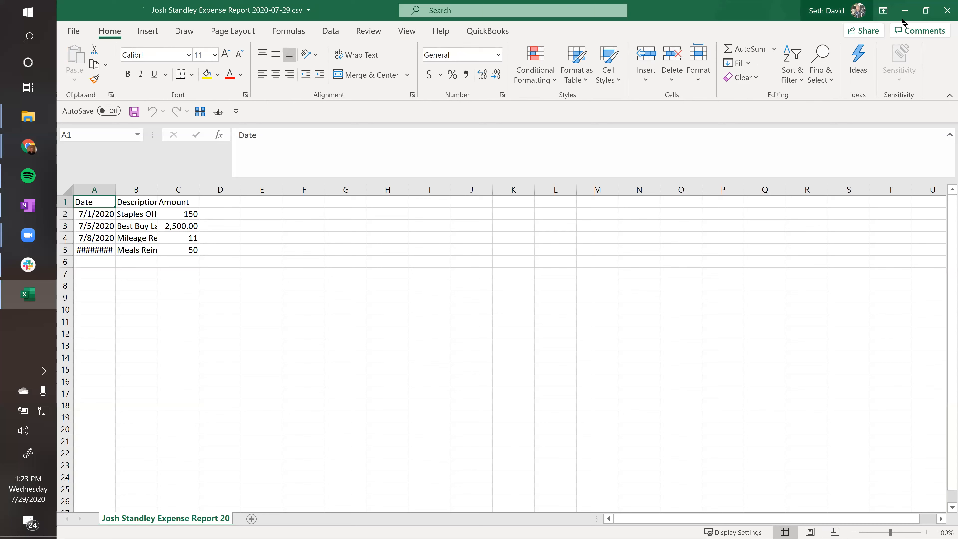
pyautogui.click(947, 11)
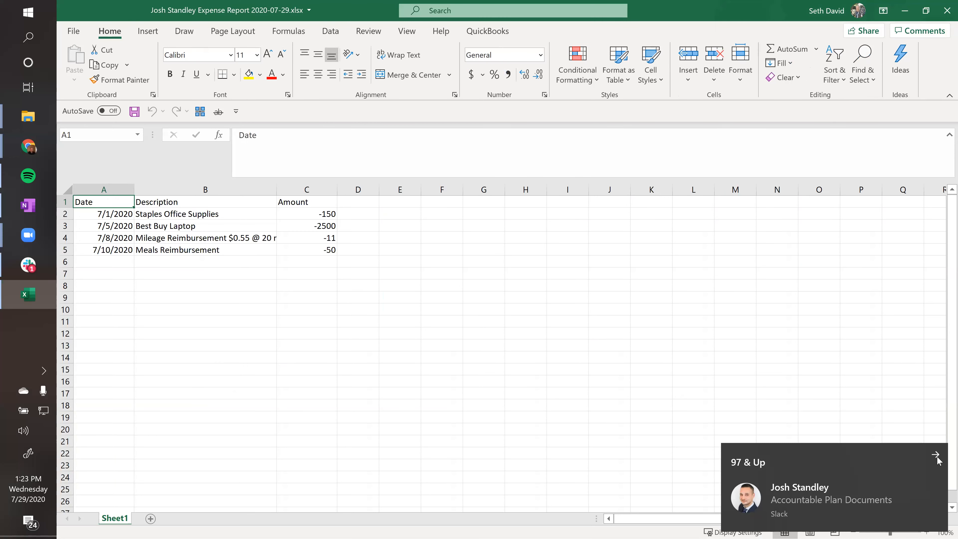
pyautogui.click(942, 463)
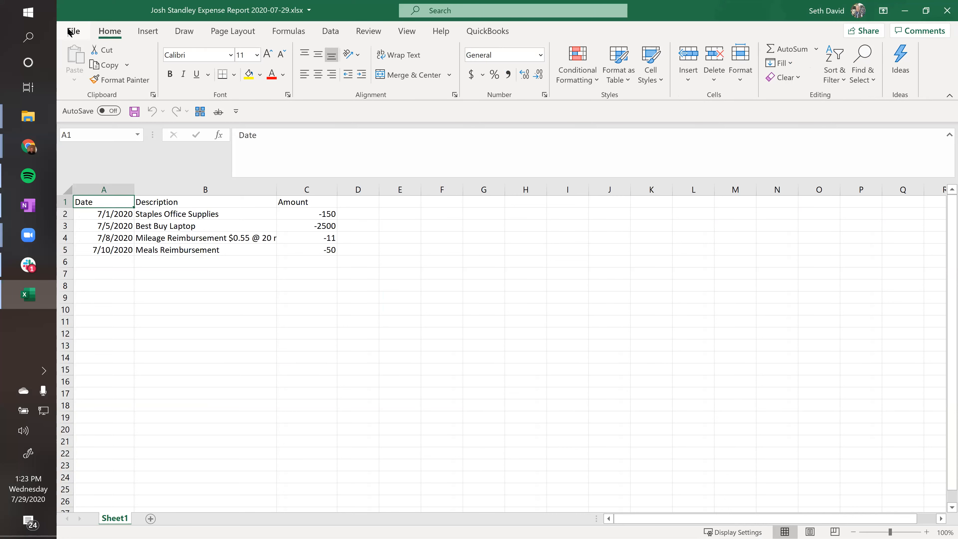
pyautogui.click(73, 31)
pyautogui.click(101, 199)
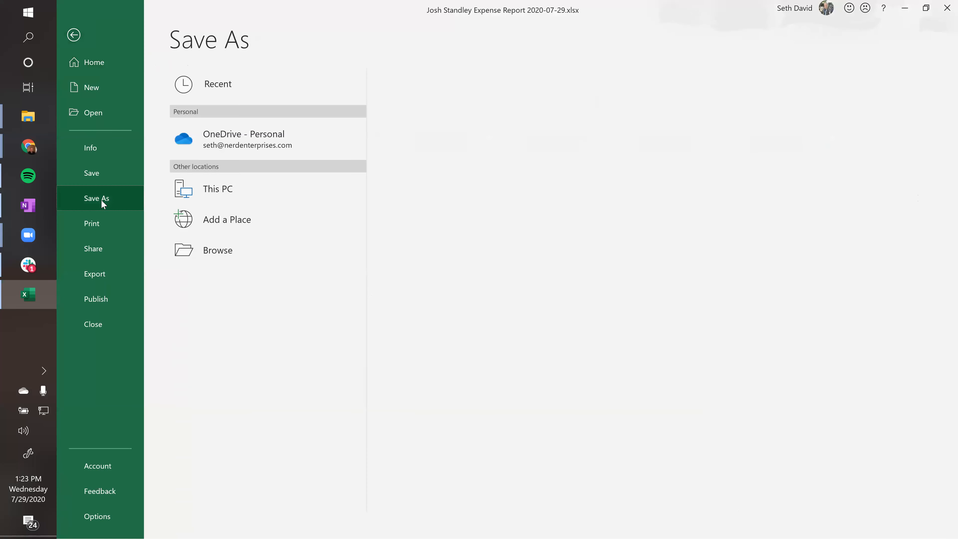
pyautogui.click(430, 110)
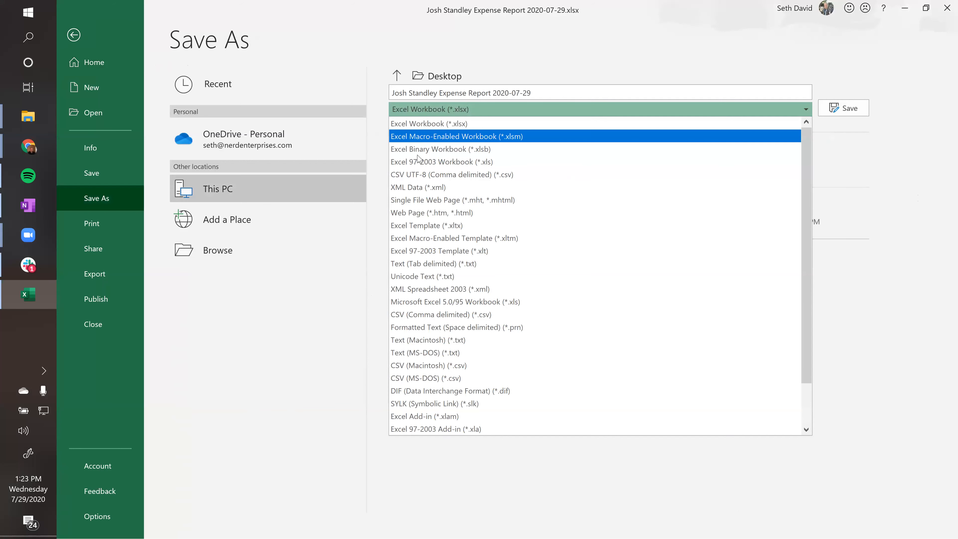
pyautogui.click(441, 315)
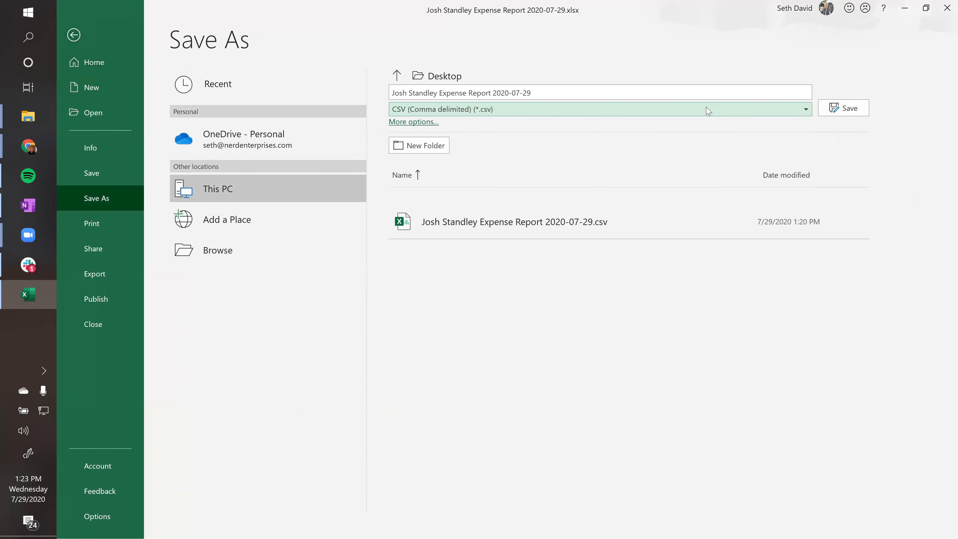
pyautogui.click(841, 108)
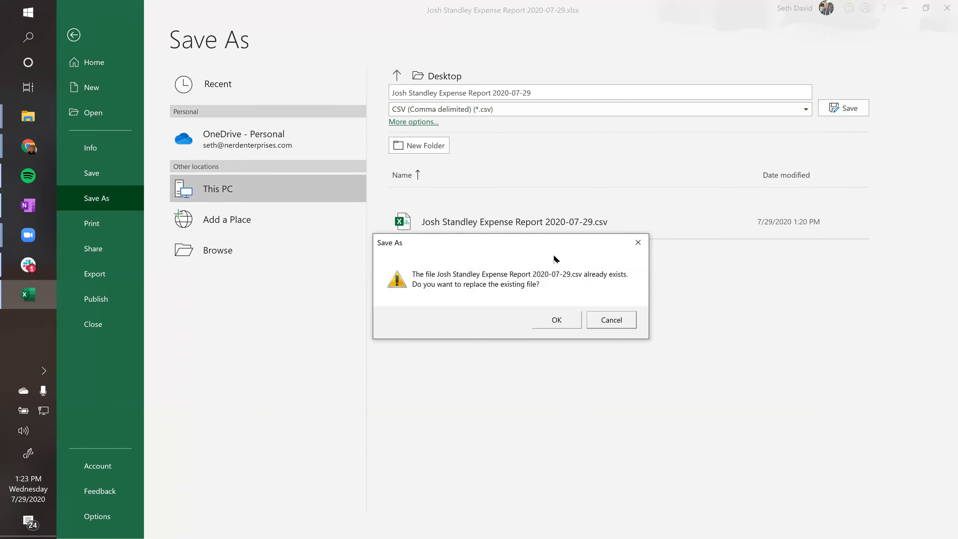
pyautogui.click(563, 323)
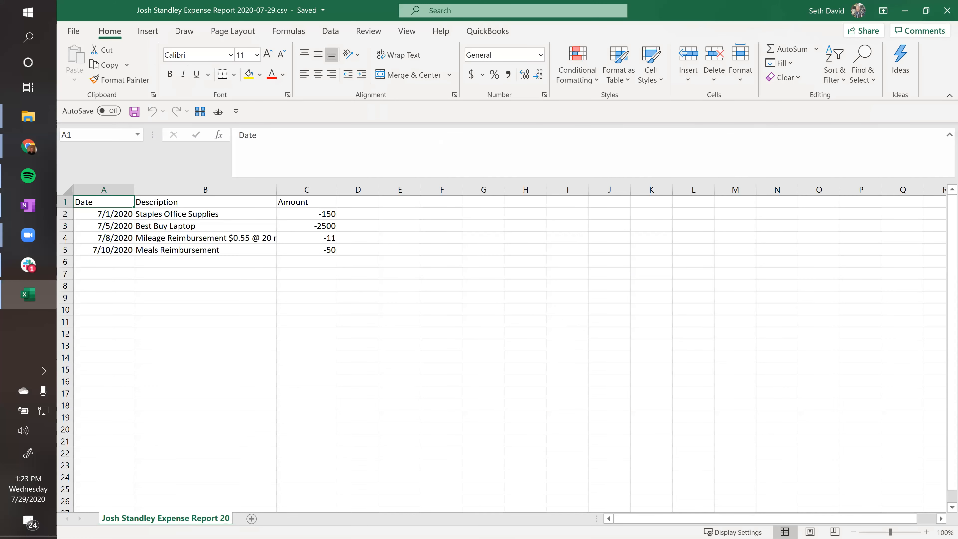
pyautogui.click(947, 10)
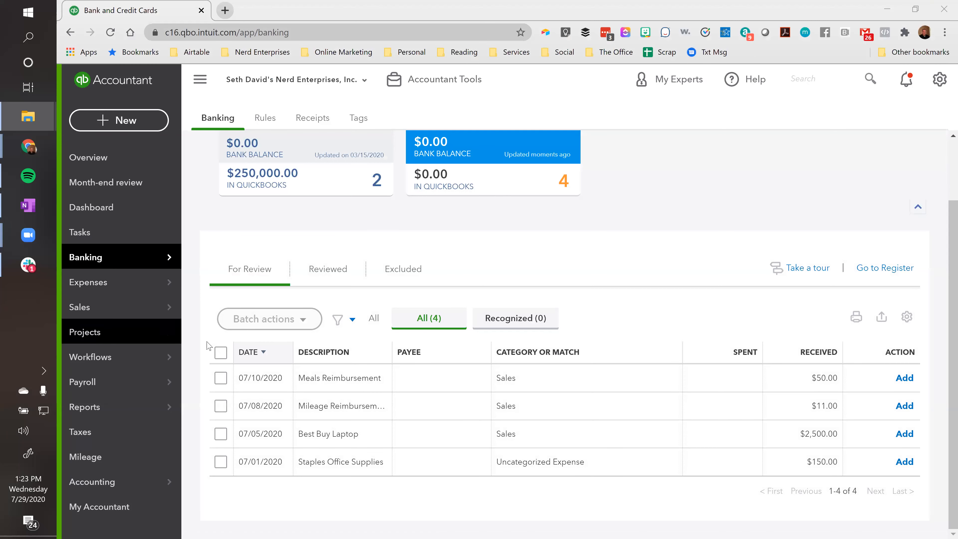
# Exclude the four wrongly imported transactions from the Banking feed
pyautogui.click(221, 353)
pyautogui.click(272, 319)
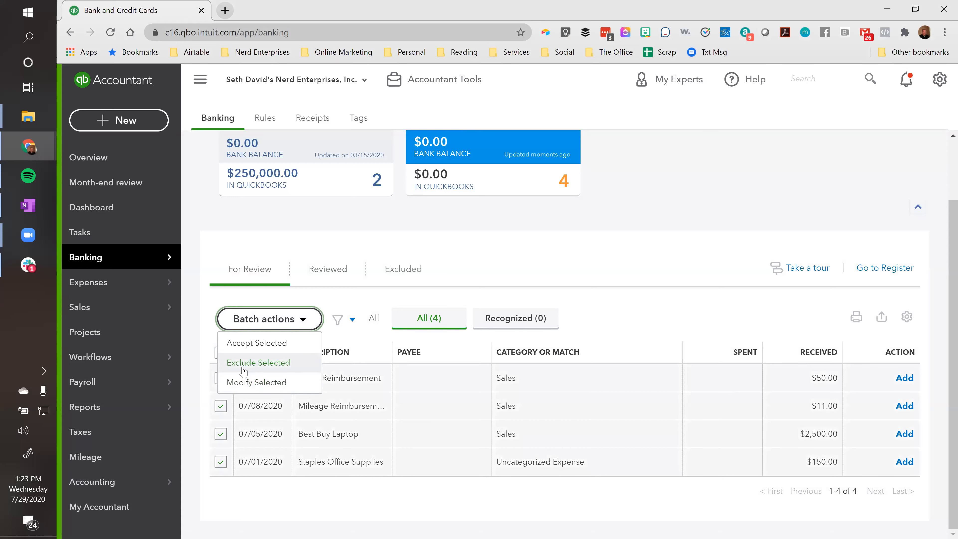
pyautogui.click(241, 365)
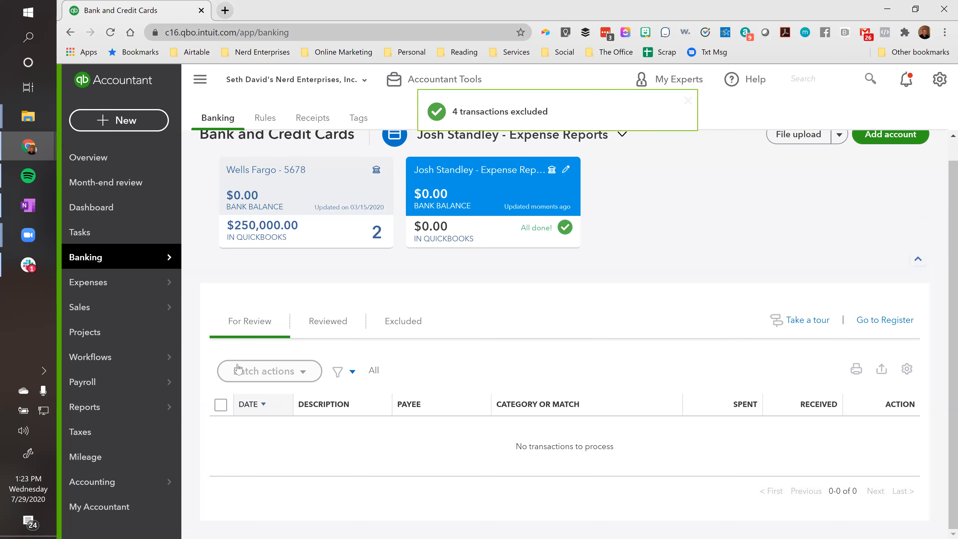
# Upload the expense report CSV into the employee's Expense Reports account
pyautogui.click(793, 142)
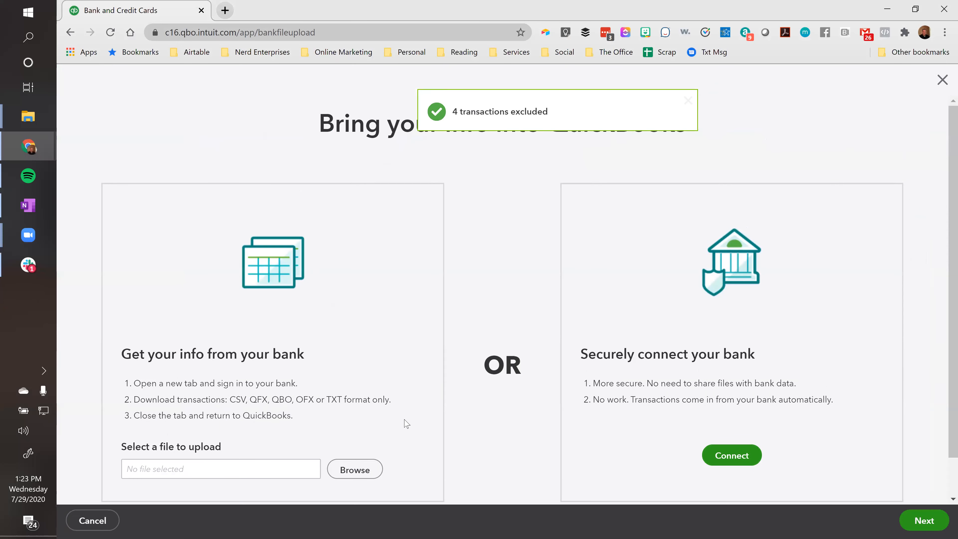
pyautogui.click(348, 468)
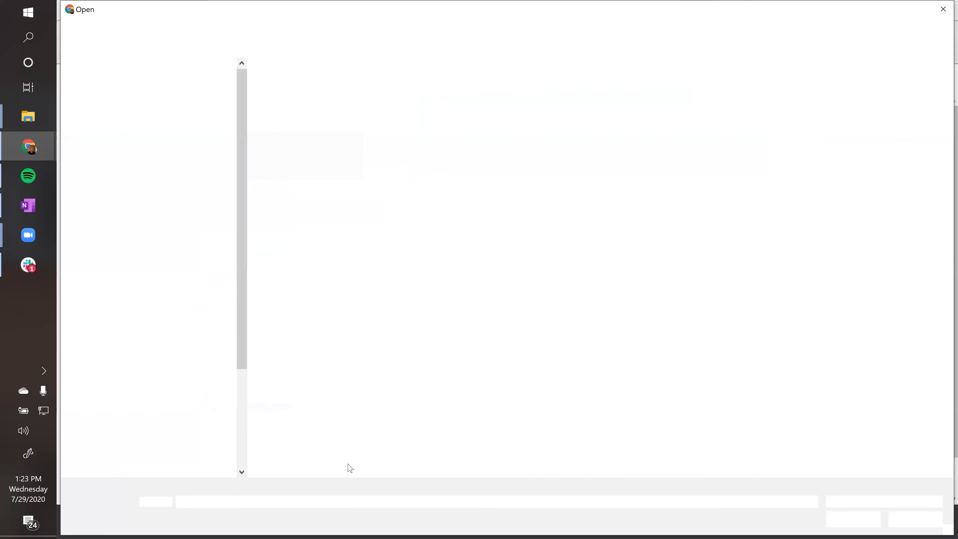
pyautogui.click(302, 148)
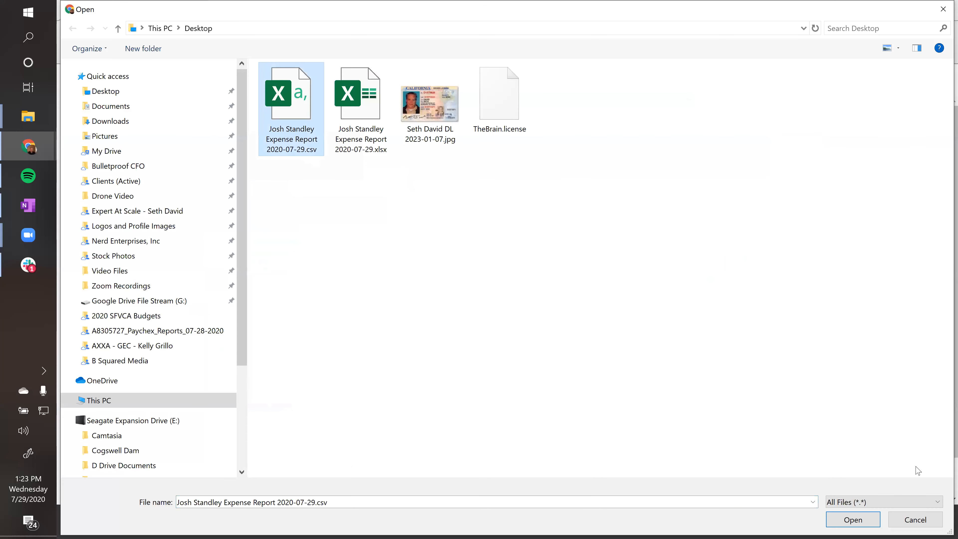
pyautogui.click(858, 525)
pyautogui.click(929, 528)
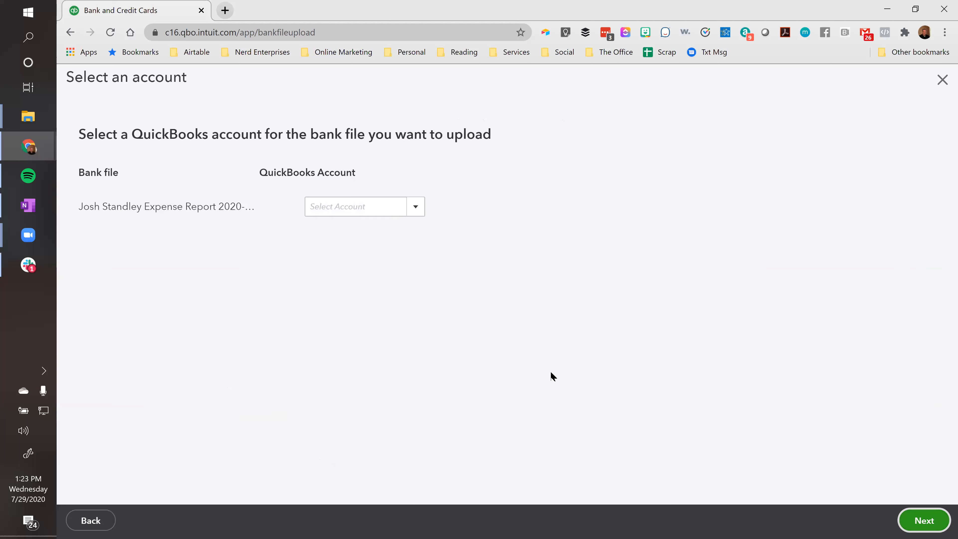
pyautogui.click(392, 204)
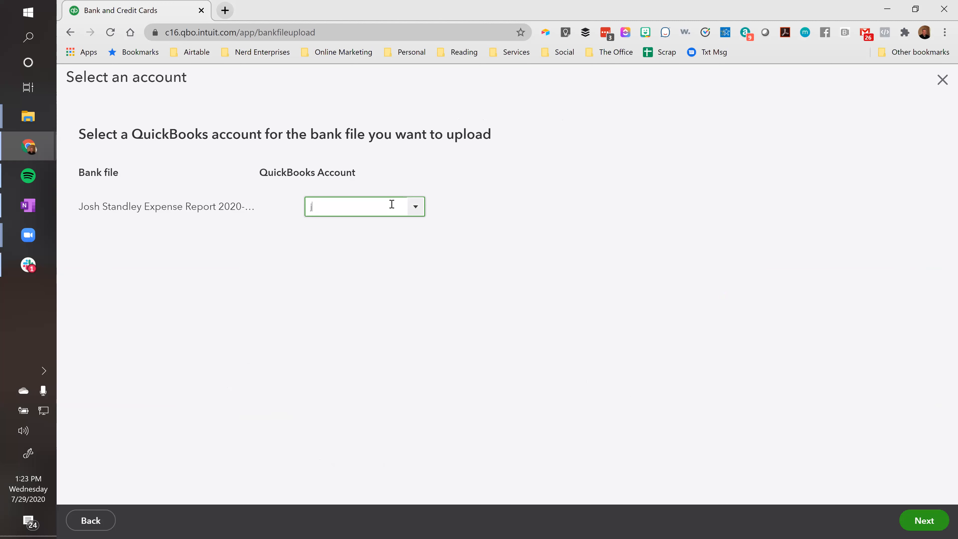
pyautogui.click(391, 249)
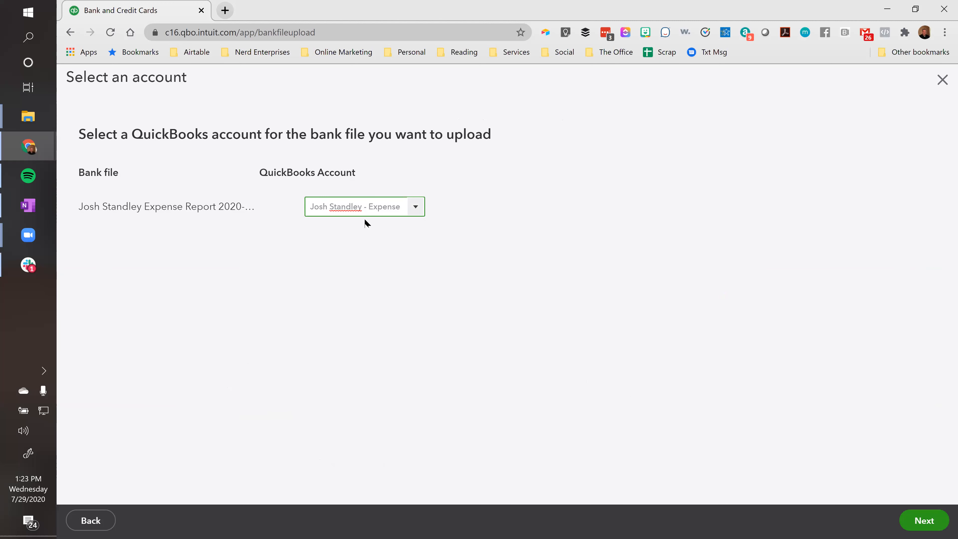
pyautogui.click(926, 522)
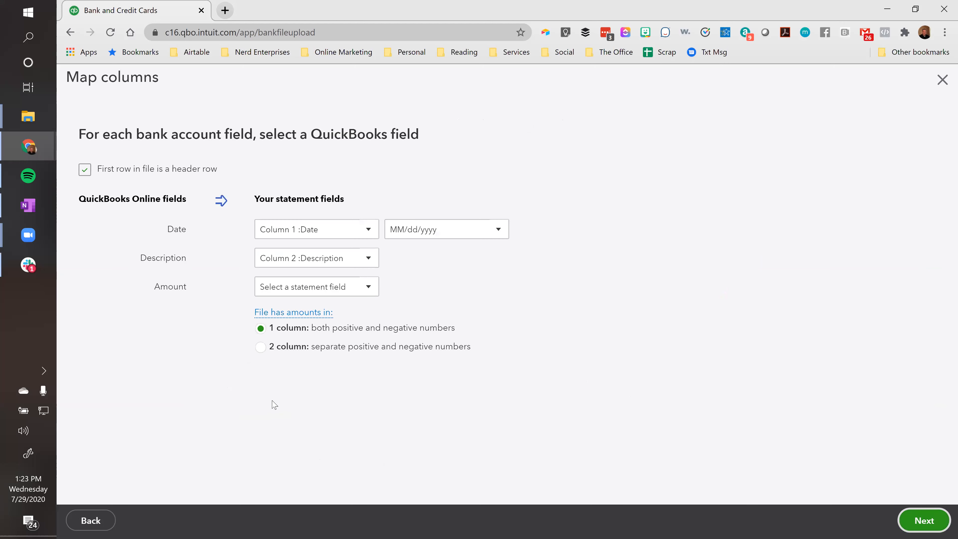
# Map Columns 1–3 to Date, Description and Amount, and import the 4 transactions
pyautogui.click(301, 235)
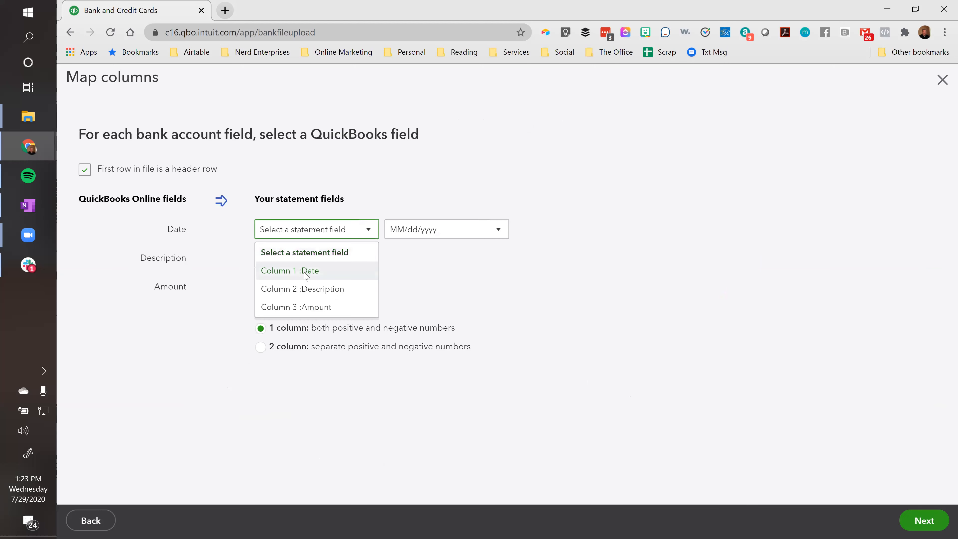
pyautogui.click(306, 275)
pyautogui.click(302, 261)
pyautogui.click(301, 317)
pyautogui.click(295, 287)
pyautogui.click(305, 365)
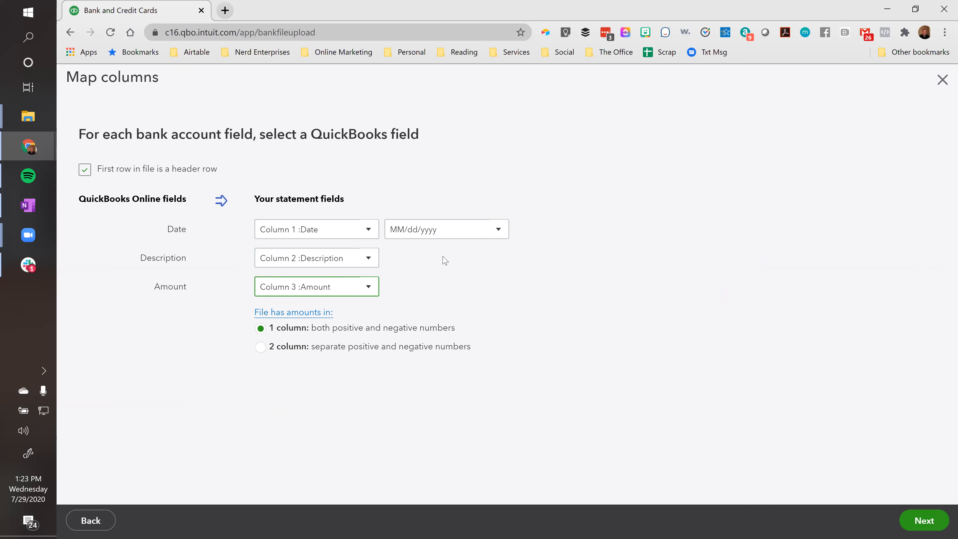
pyautogui.click(915, 528)
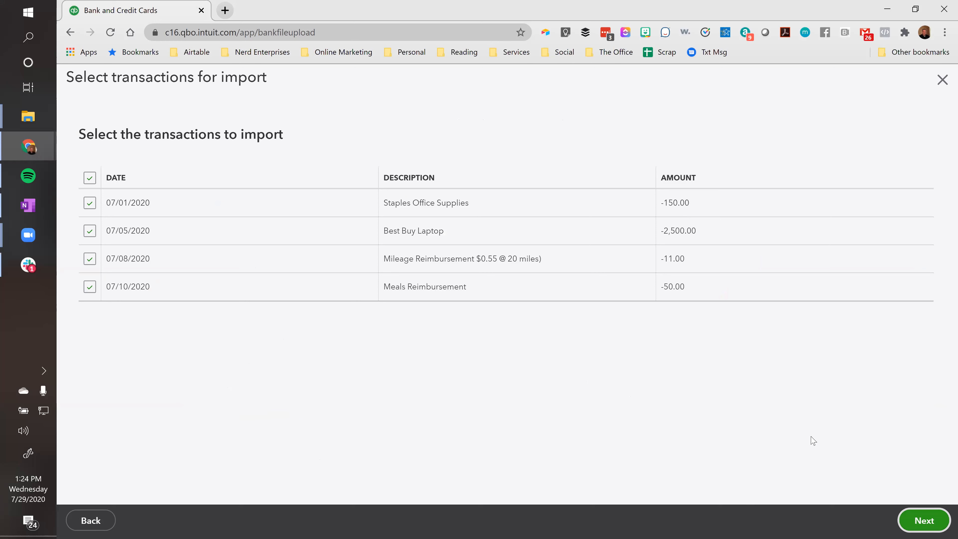
pyautogui.click(925, 522)
pyautogui.click(599, 332)
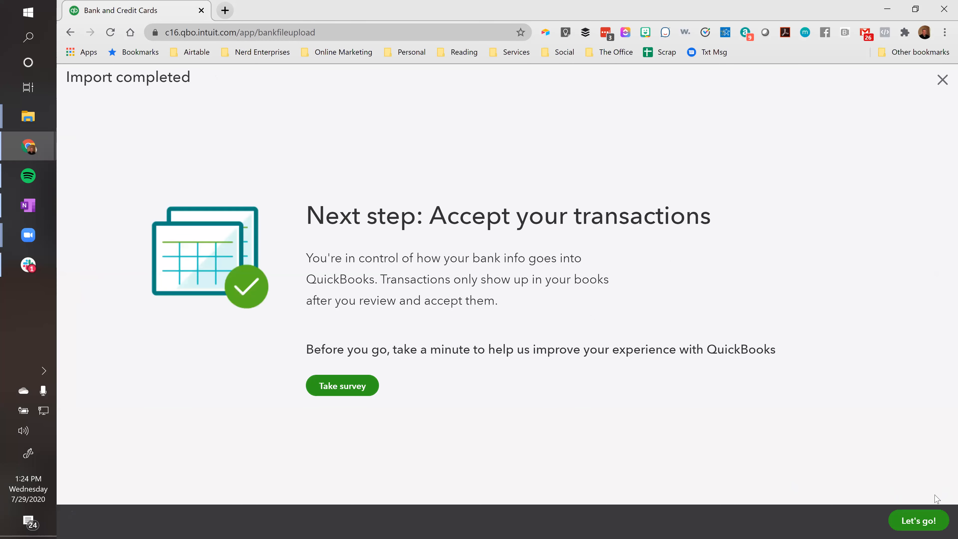
pyautogui.click(912, 520)
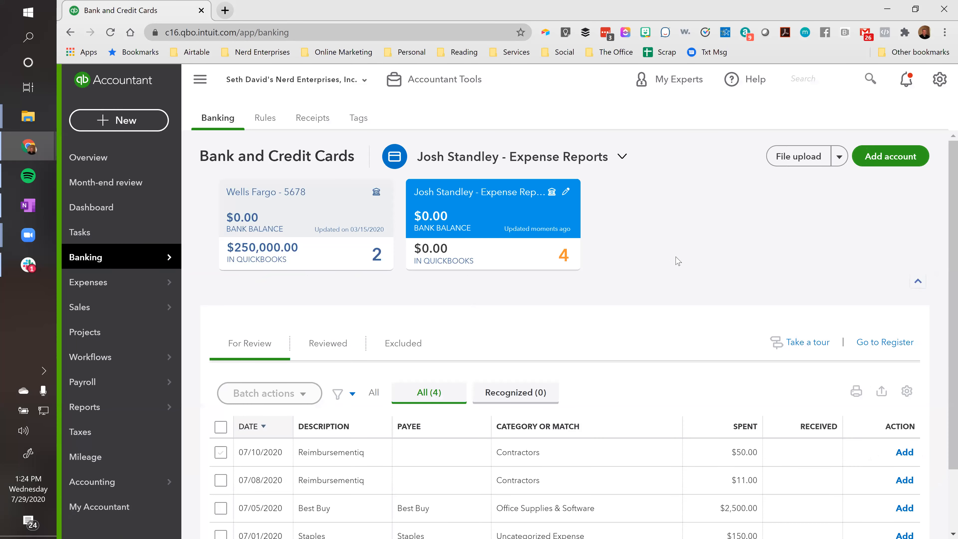
pyautogui.scroll(-2, 679, 261)
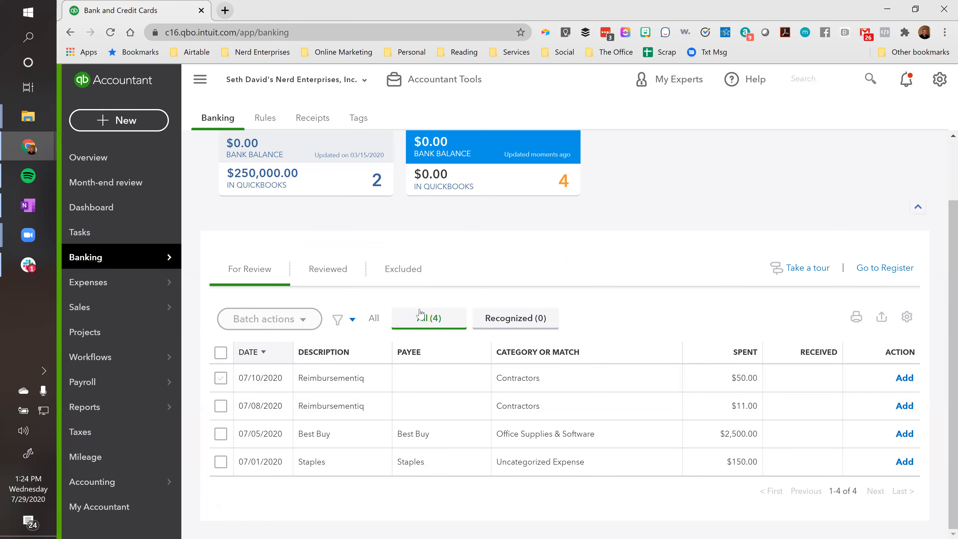
pyautogui.scroll(2, 416, 363)
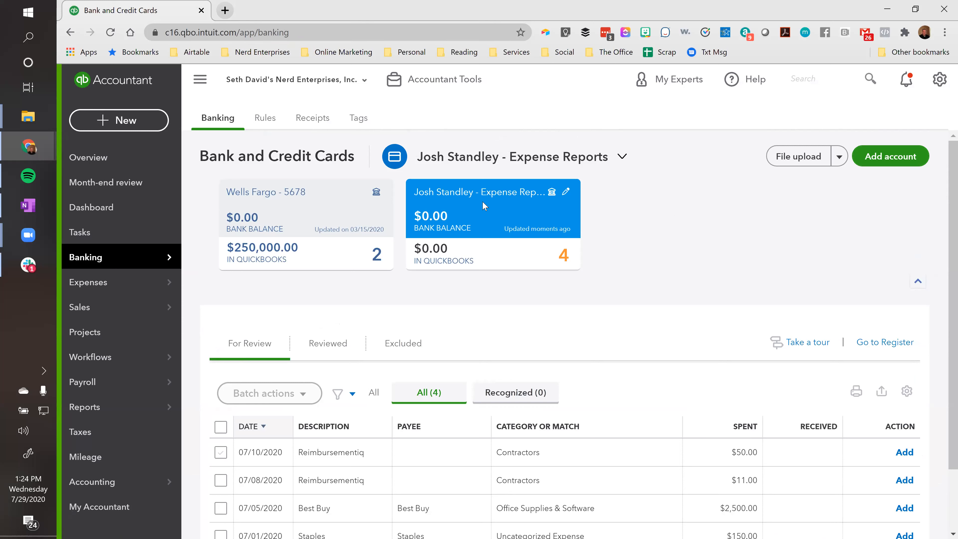
pyautogui.scroll(-2, 483, 205)
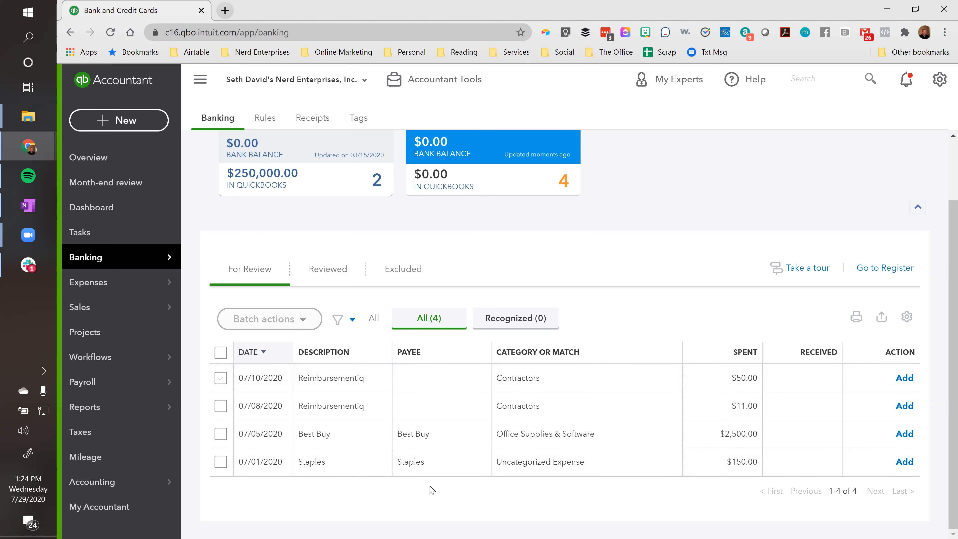
# Expand the 07/10/2020 $50.00 transaction's Add form, collapsing and reopening it
pyautogui.click(339, 377)
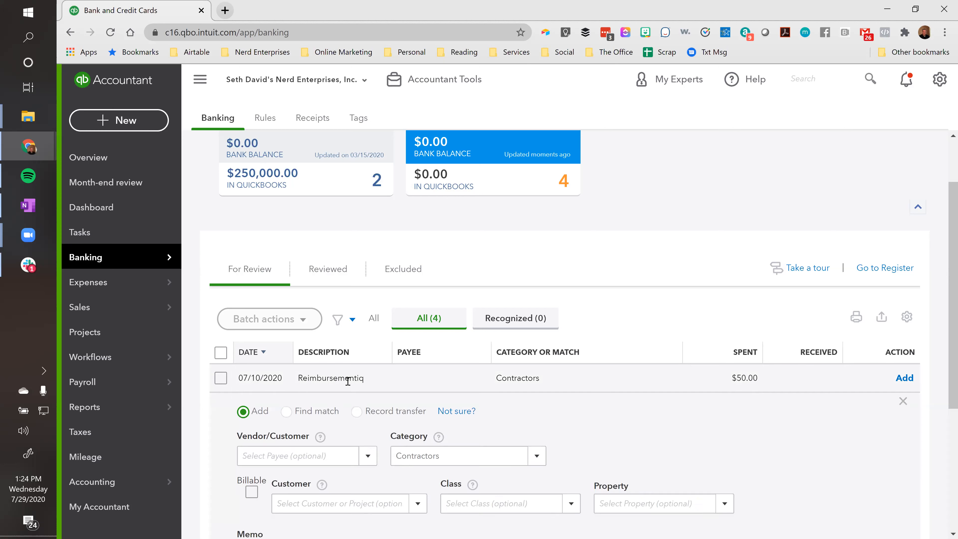
pyautogui.scroll(-4, 707, 288)
pyautogui.click(766, 288)
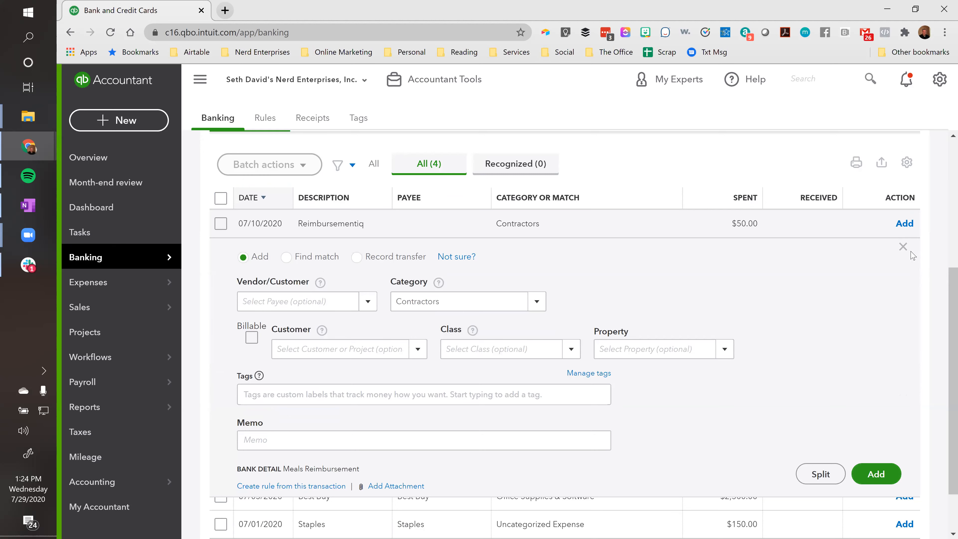
pyautogui.click(903, 247)
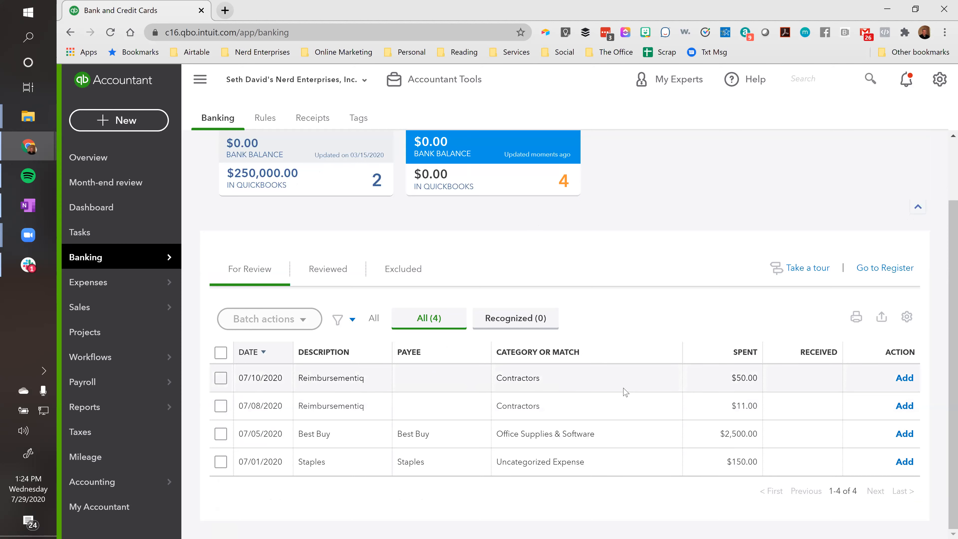
pyautogui.click(343, 377)
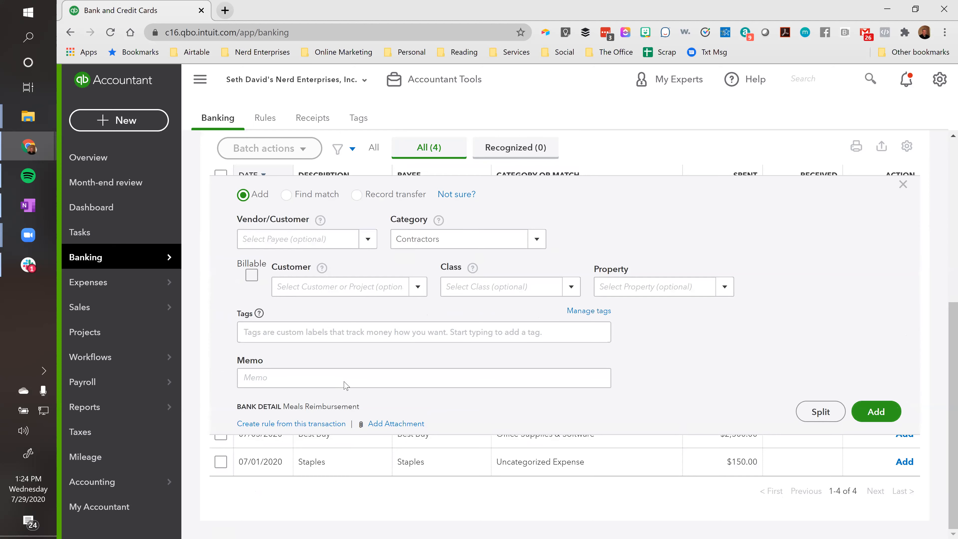
# Highlight the Meals Reimbursement text in the transaction's Bank Detail
pyautogui.scroll(4, 305, 409)
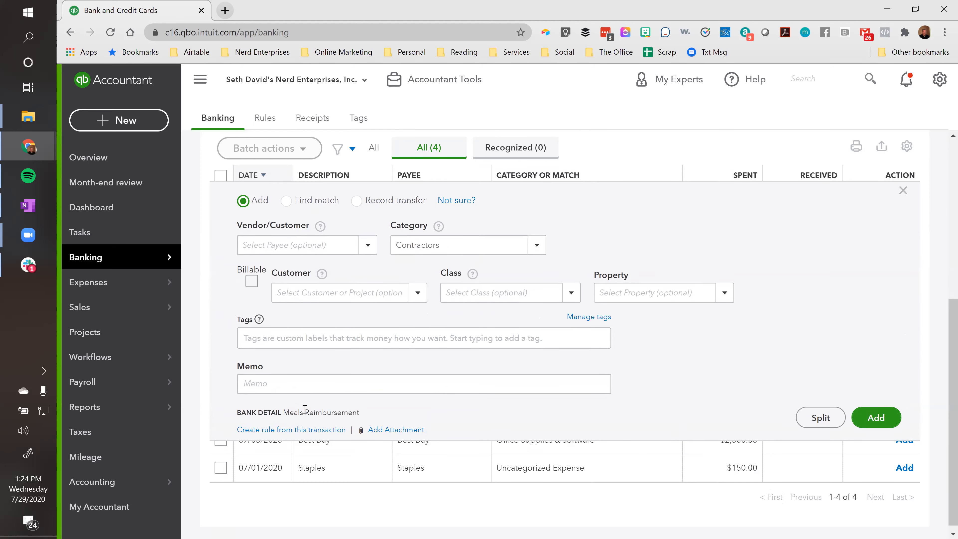
pyautogui.scroll(-3, 364, 351)
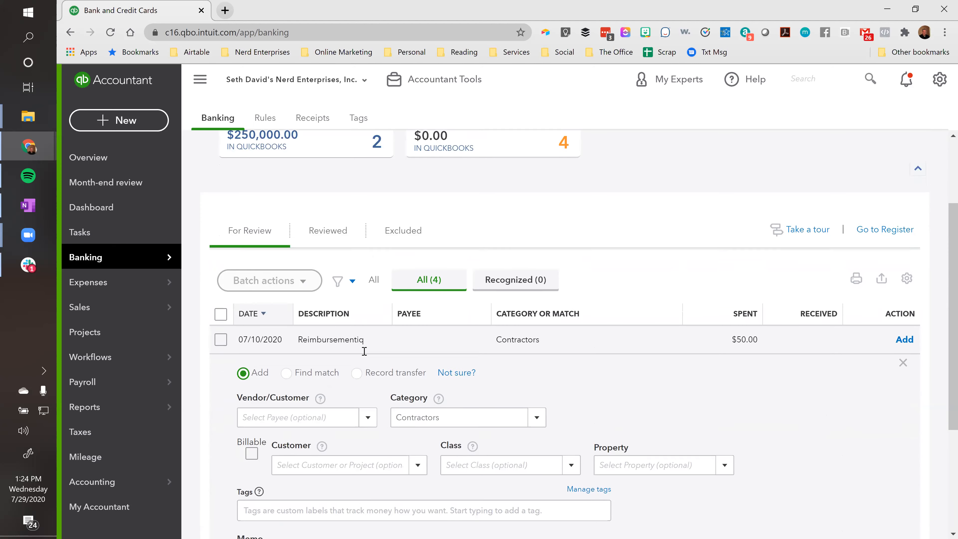
pyautogui.scroll(-2, 364, 351)
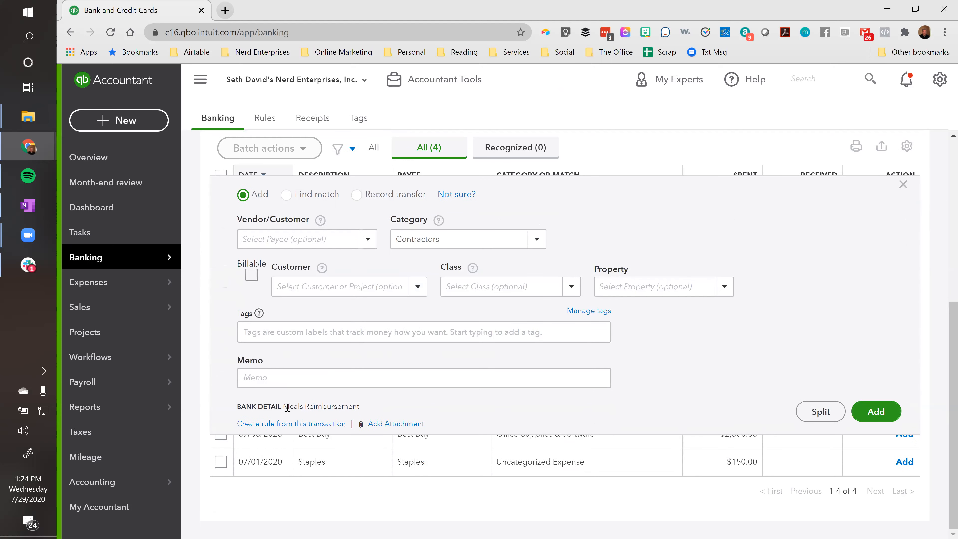
pyautogui.tripleClick(328, 405)
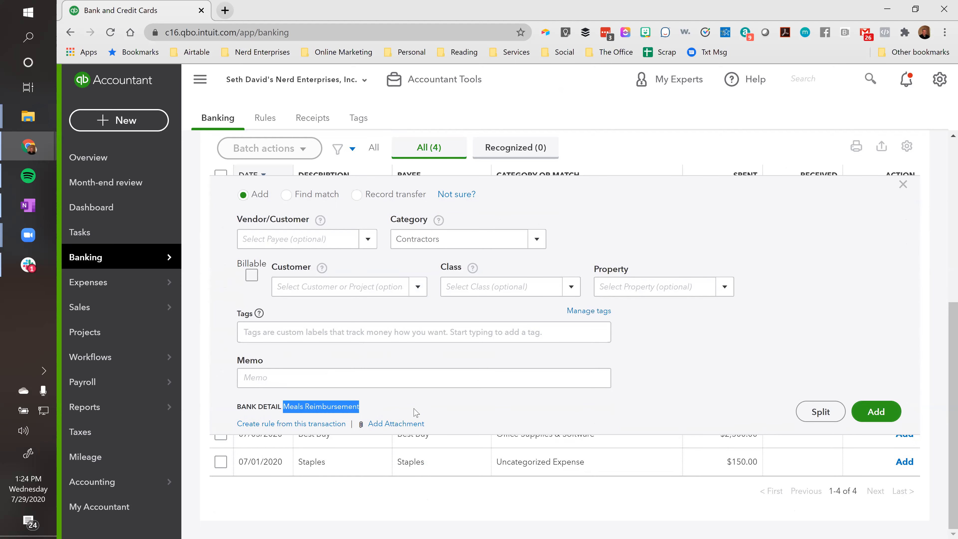
pyautogui.click(320, 409)
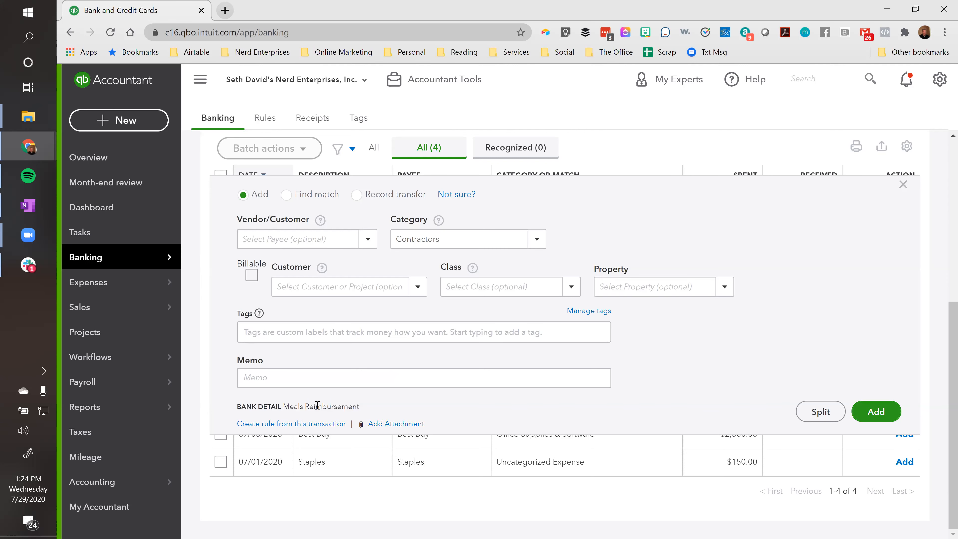
pyautogui.scroll(3, 367, 410)
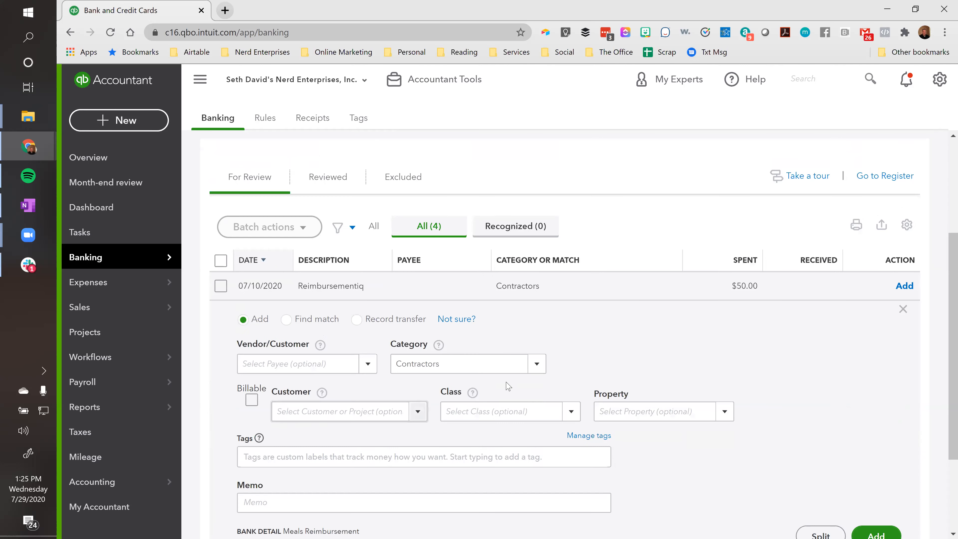
pyautogui.scroll(-3, 609, 403)
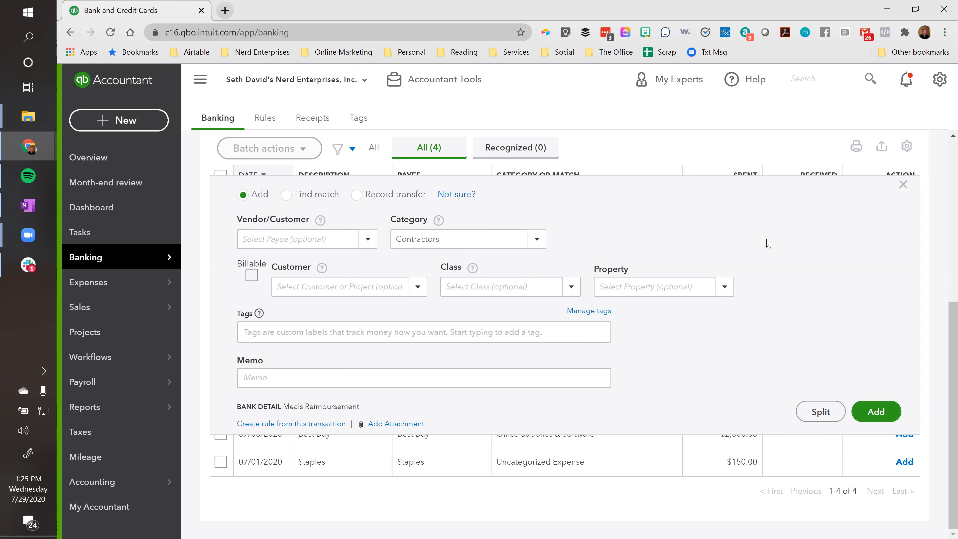
pyautogui.scroll(2, 777, 283)
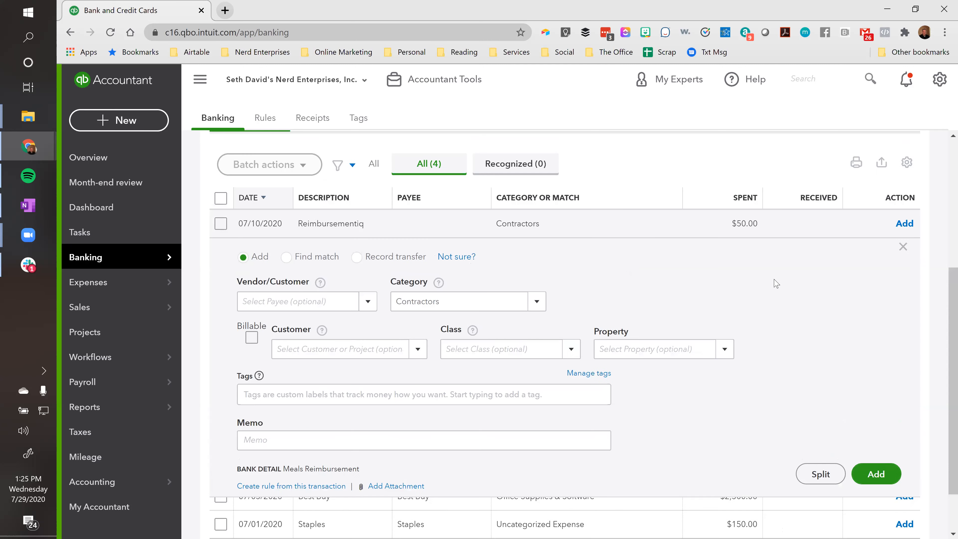